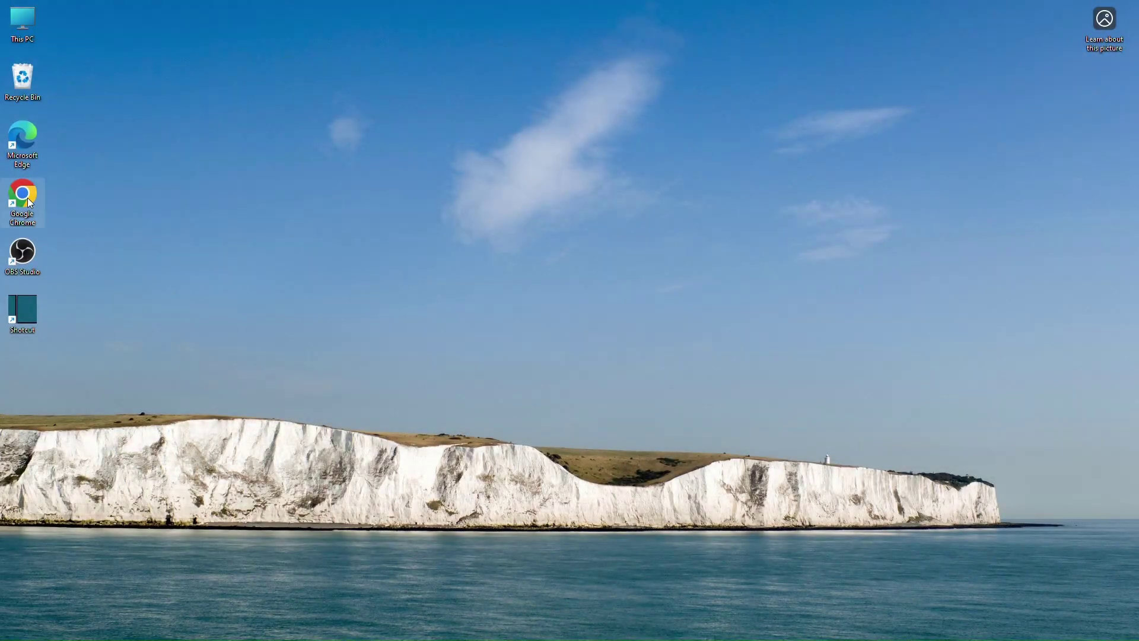
Open Google Chrome, search Google for "flash floppy", and open the keirf/flashfloppy GitHub repository.
double_click(24, 196)
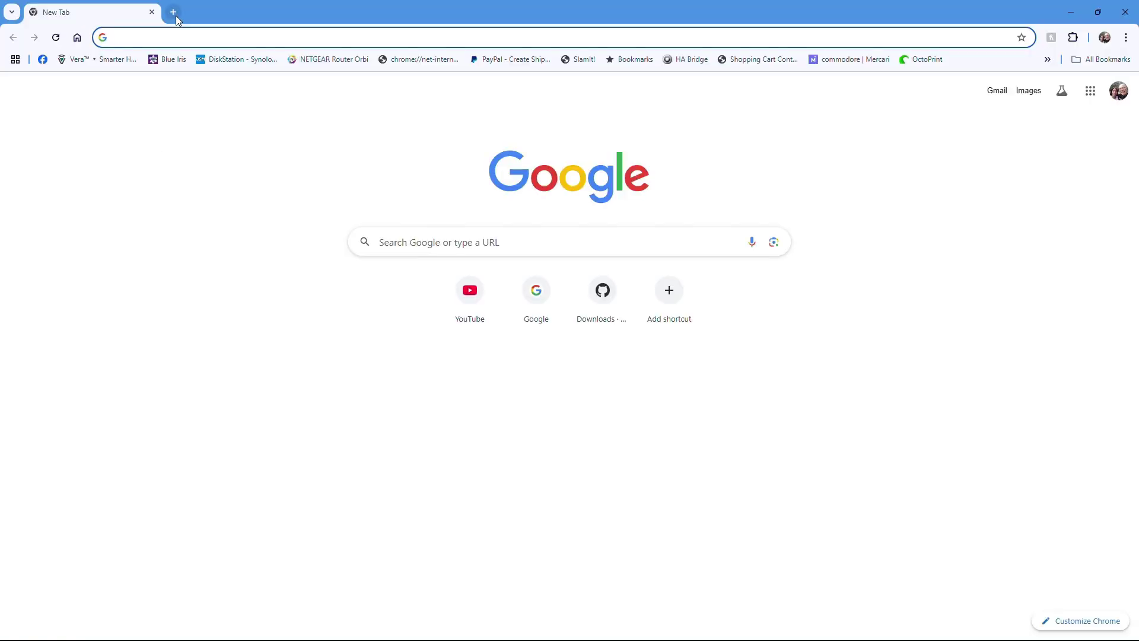
click(166, 40)
click(170, 59)
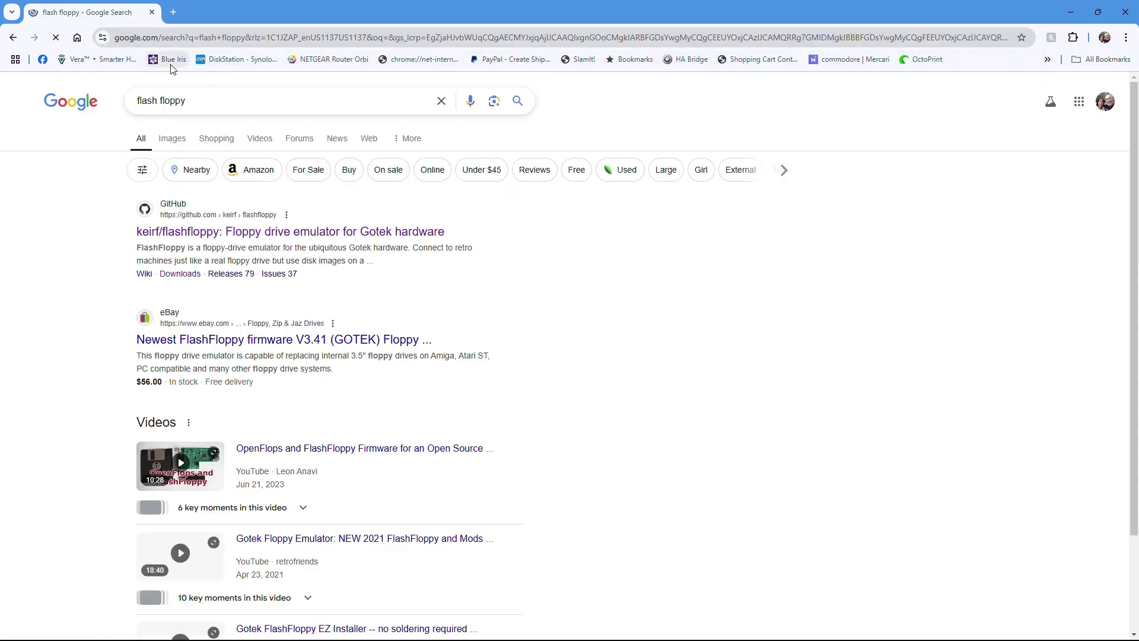
click(253, 232)
scroll(213, 267, down, 1)
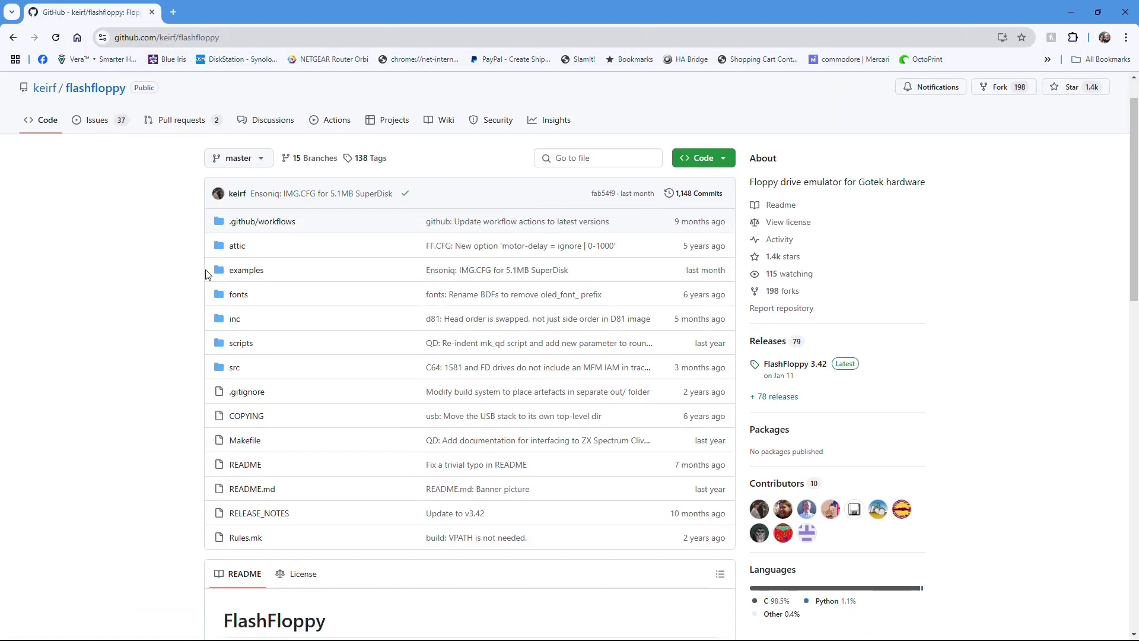
Open the FlashFloppy Downloads wiki page and save the stable 3.42 release as flashfloppy-3.42.zip in the Downloads folder.
scroll(208, 274, down, 10)
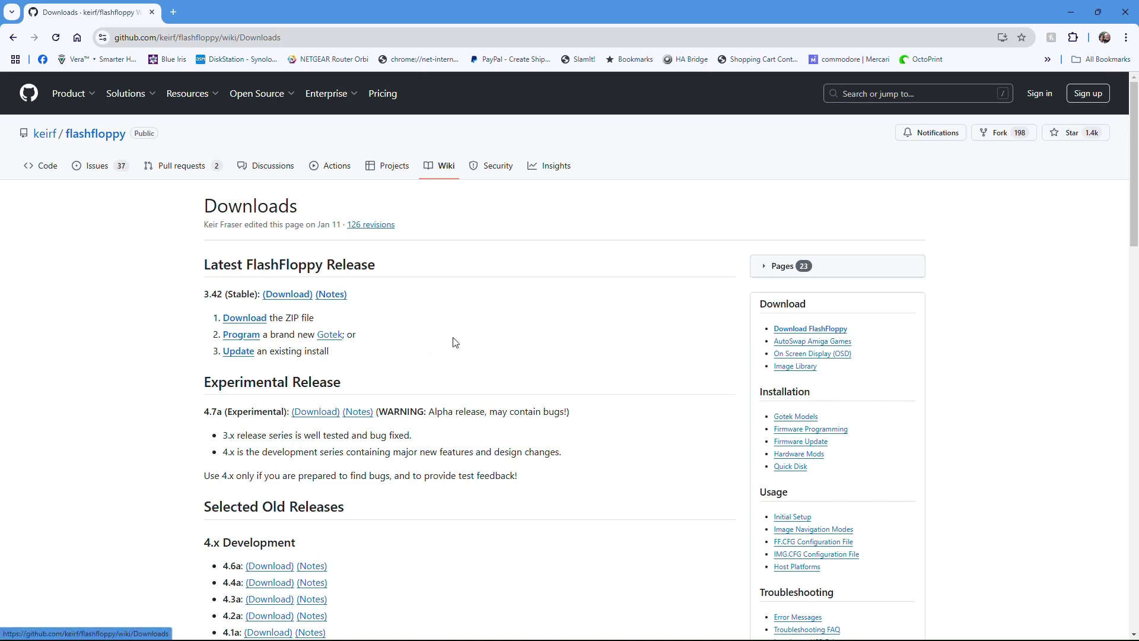
click(239, 323)
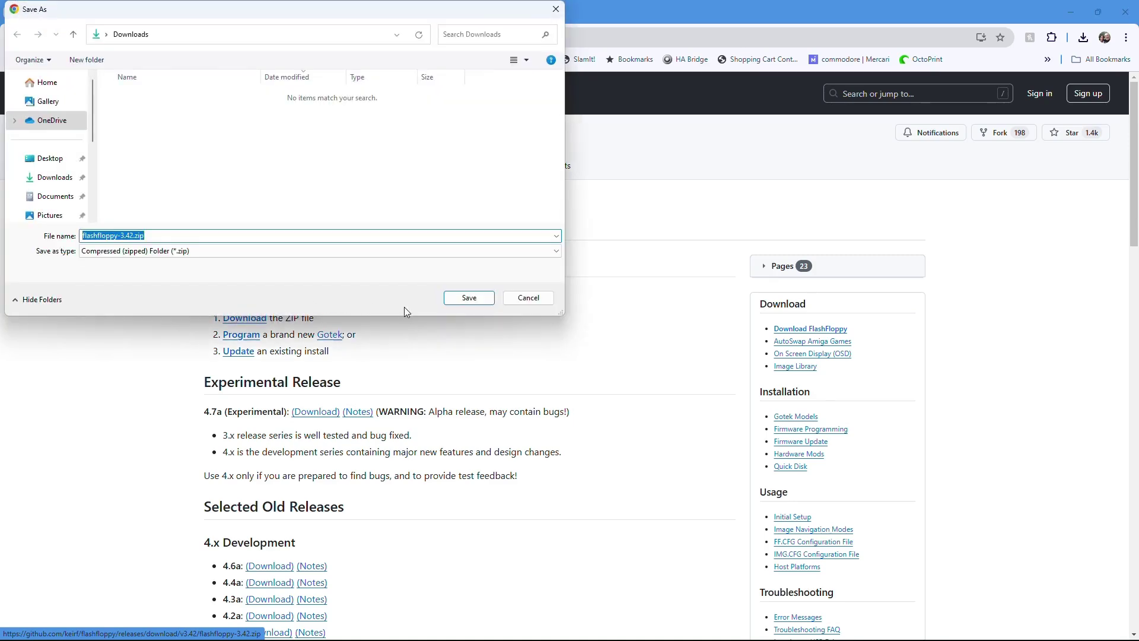
click(464, 300)
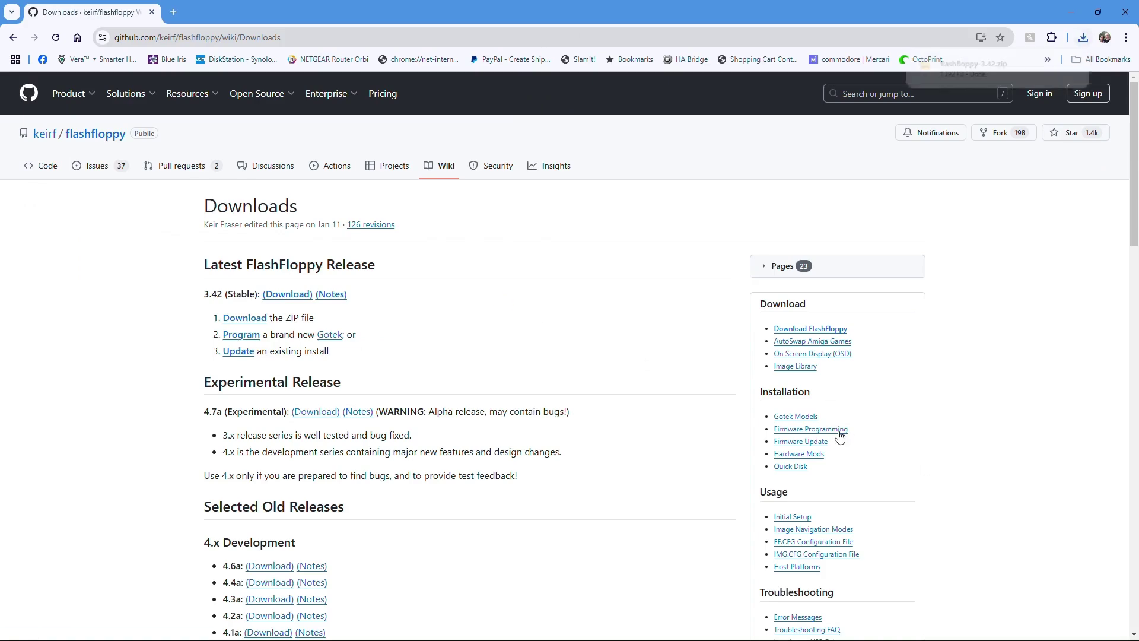
Open the Firmware Programming wiki page, follow it to Artery's AT32F435 product page, and go to its Resources section.
click(810, 431)
scroll(585, 412, down, 3)
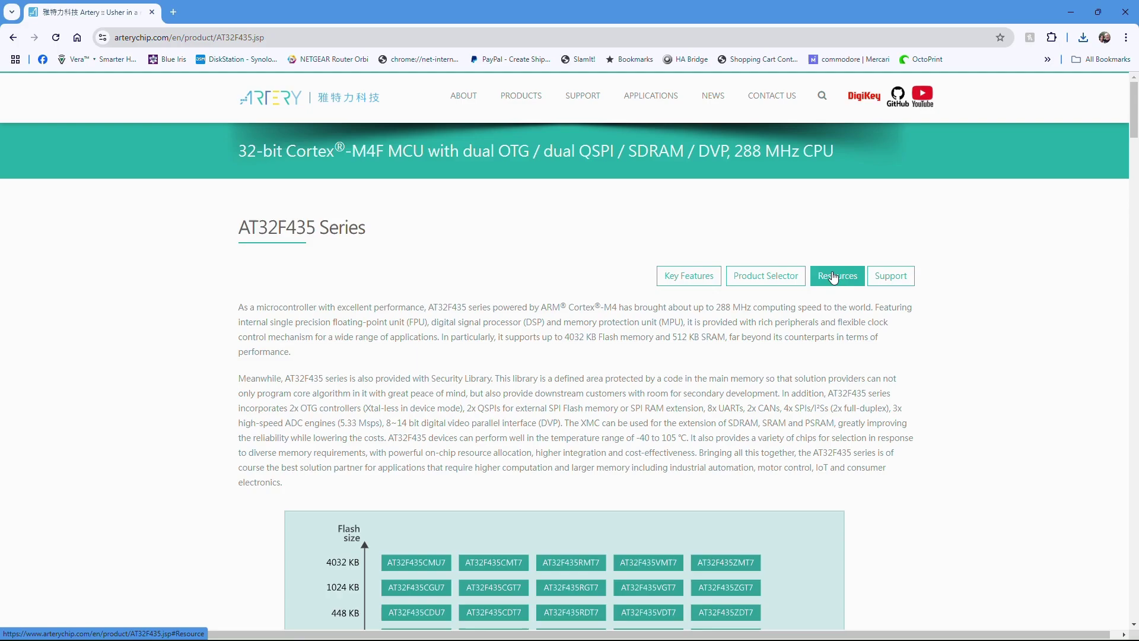
click(833, 277)
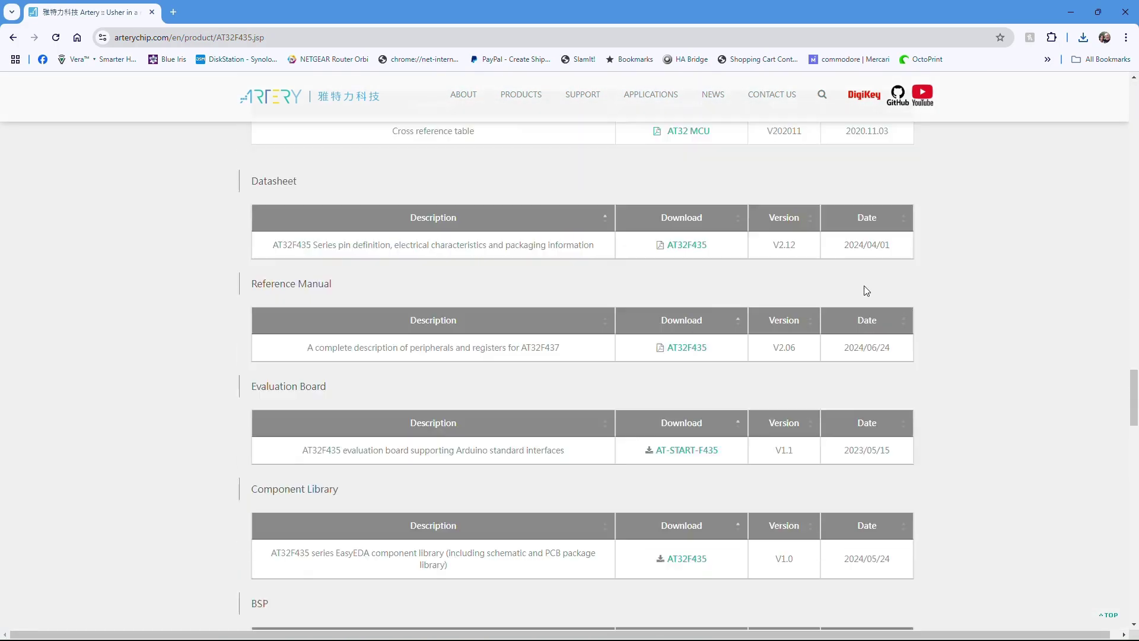
Download the ISP Programmer from the Tool table and save Artery_ISP_Programmer_V2.0.15.zip in the Downloads folder.
scroll(864, 290, down, 9)
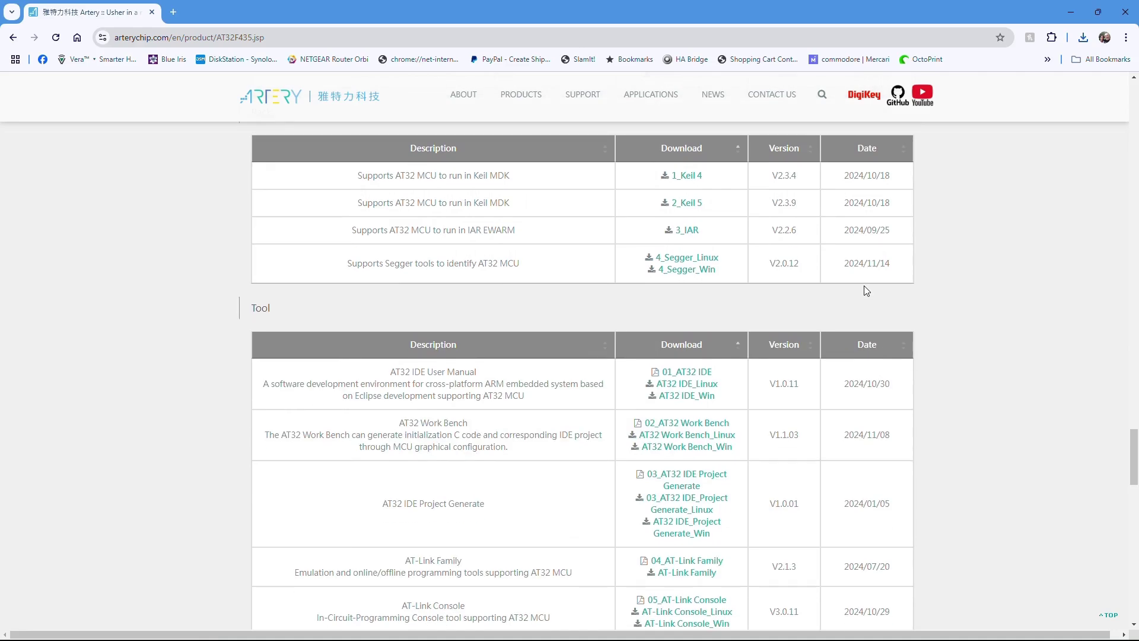
scroll(865, 287, down, 6)
scroll(864, 287, up, 6)
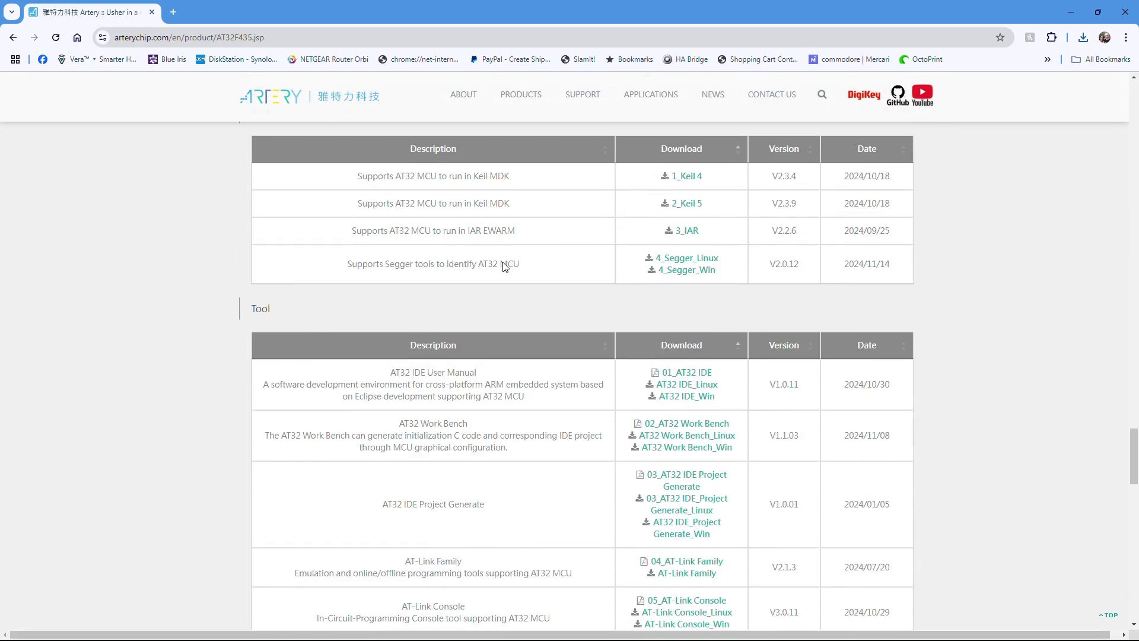
scroll(291, 290, down, 6)
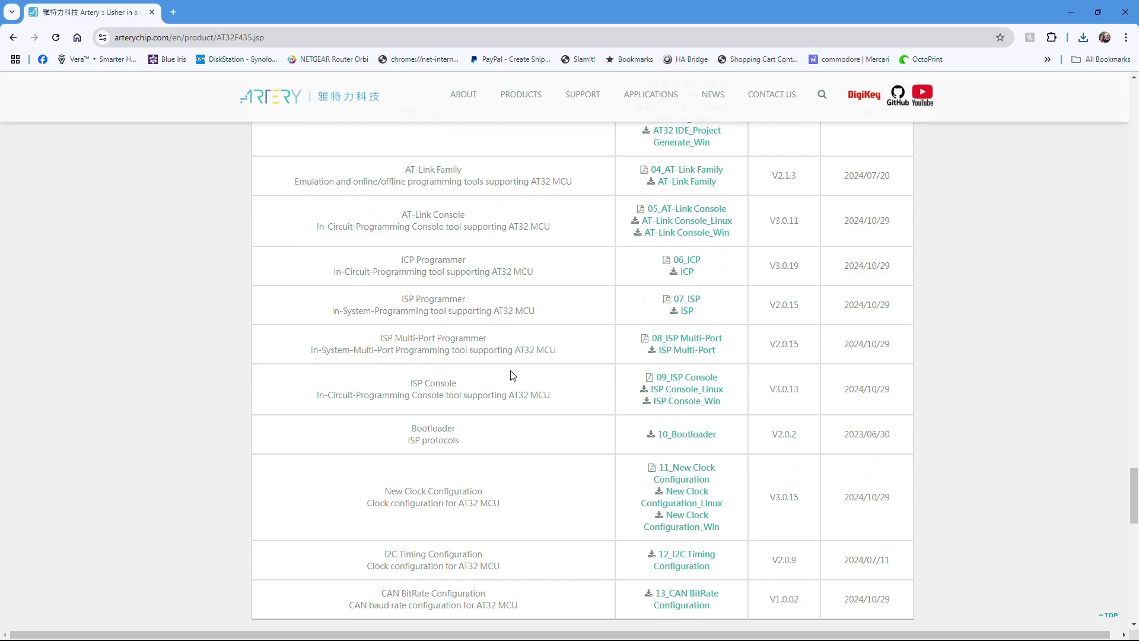
scroll(511, 373, down, 2)
scroll(511, 374, up, 2)
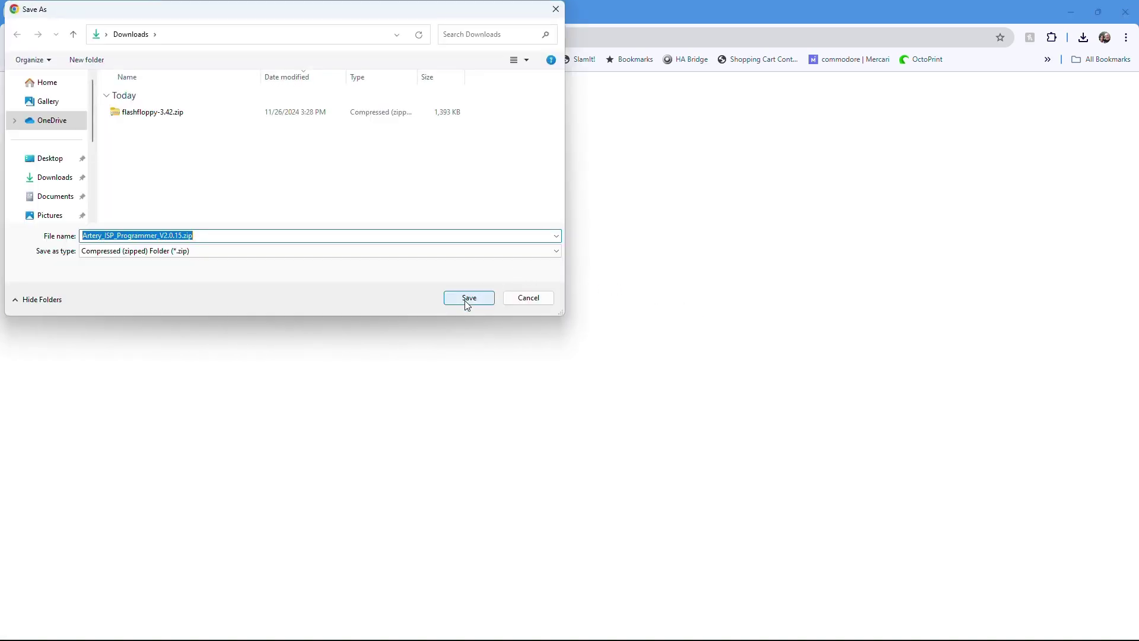
click(469, 298)
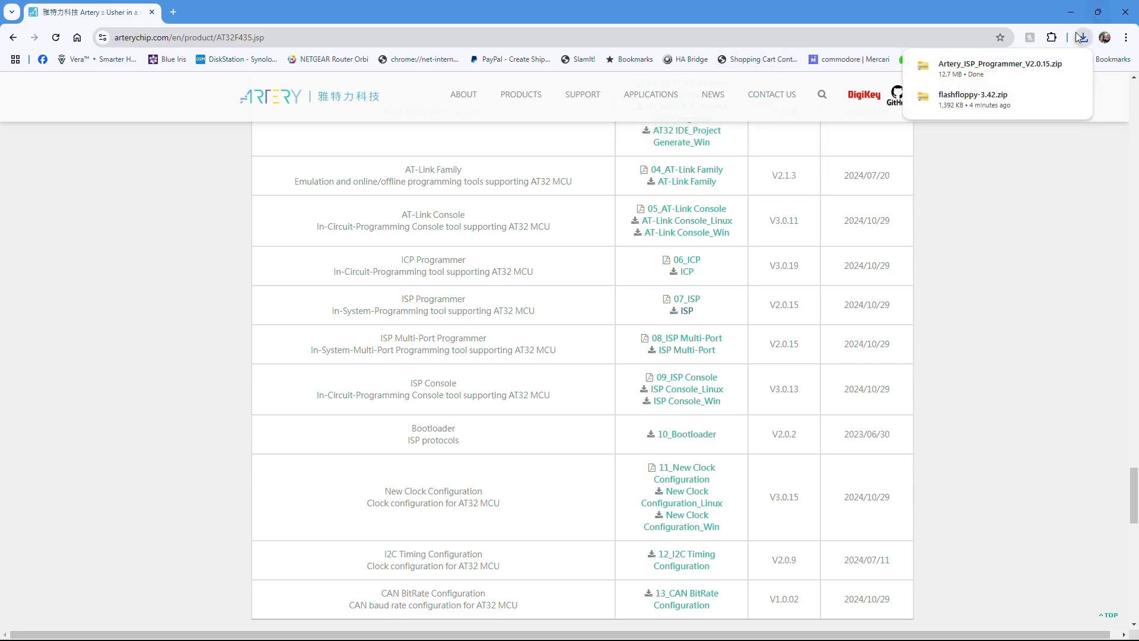
Return to the Firmware Programming wiki page and review the Windows driver and programmer instructions for Artery microcontrollers.
click(22, 40)
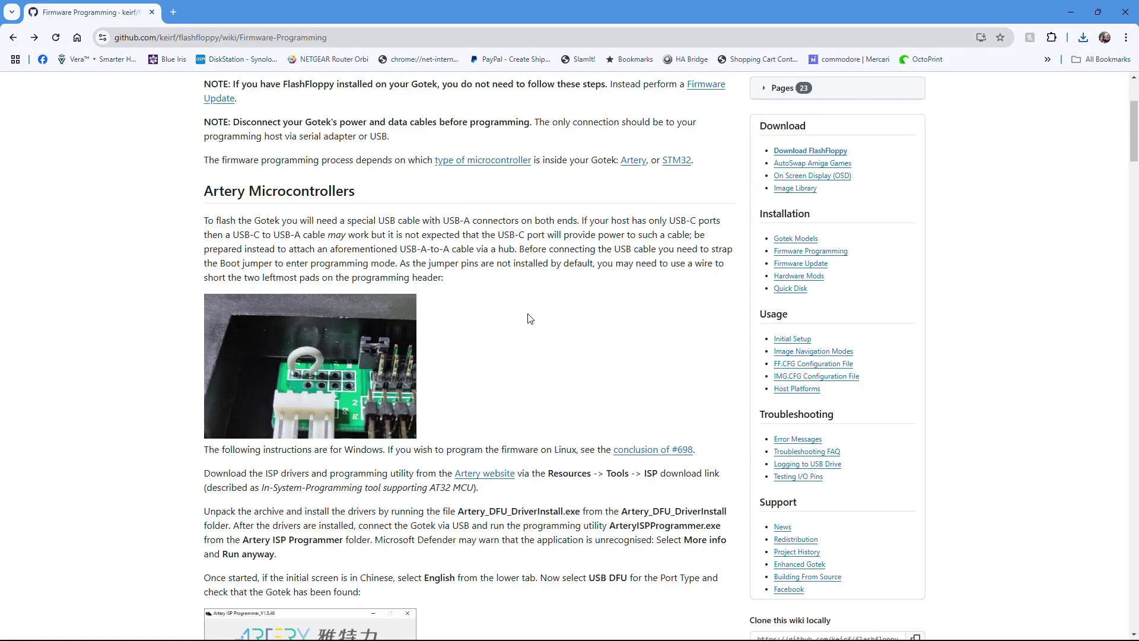
scroll(530, 316, down, 4)
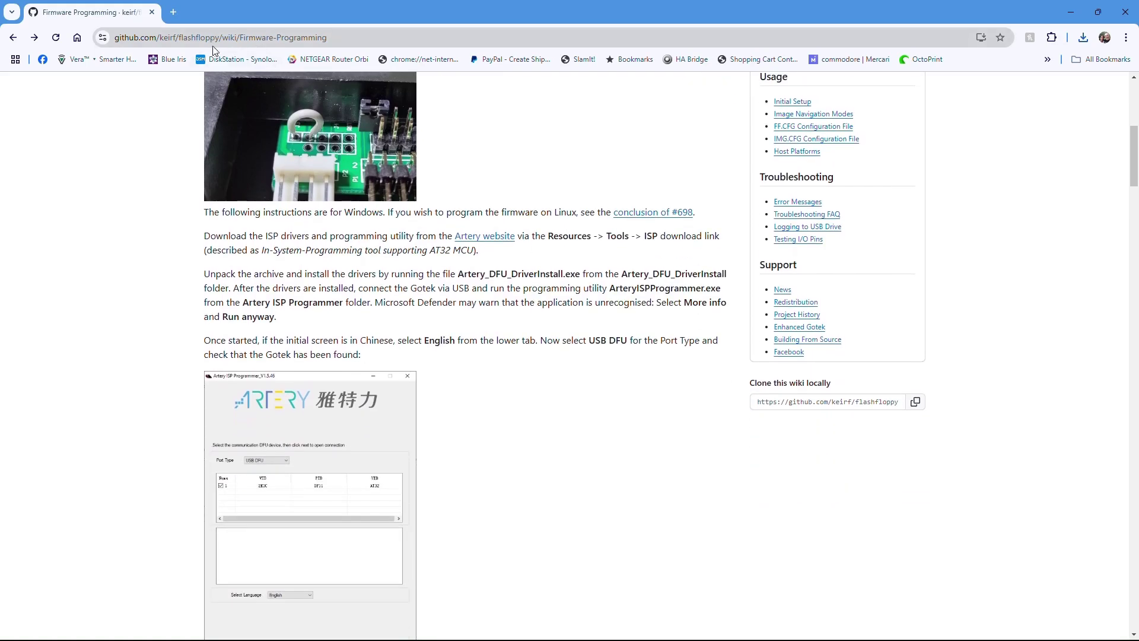
scroll(435, 172, down, 1)
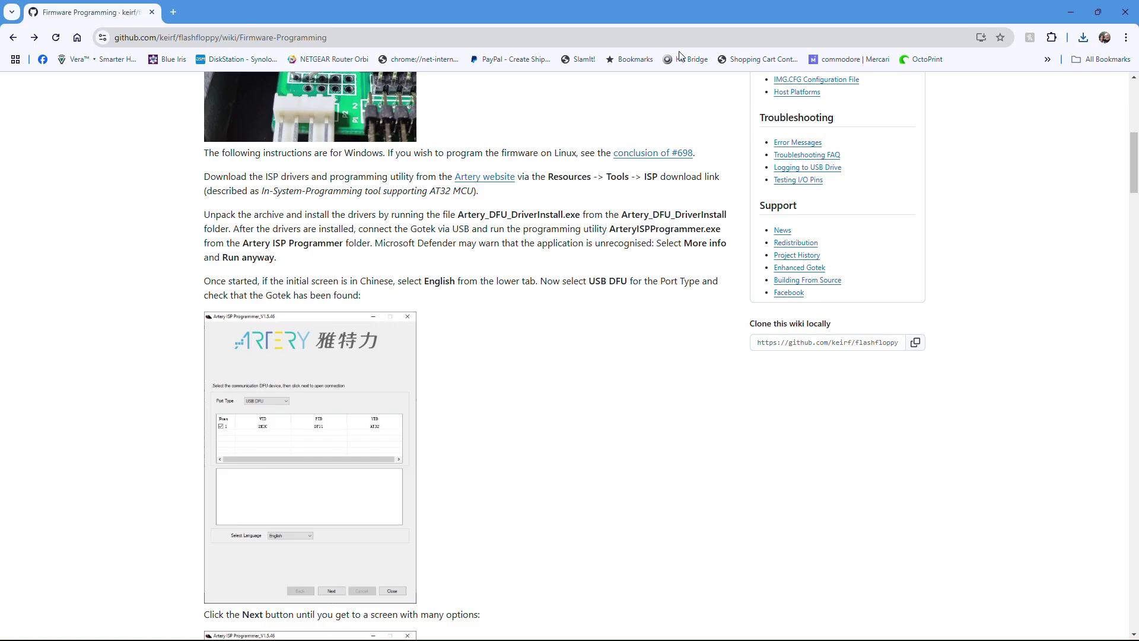
Close the browser and open the Downloads folder in File Explorer.
click(1129, 16)
mouse_move(104, 633)
right_click(103, 633)
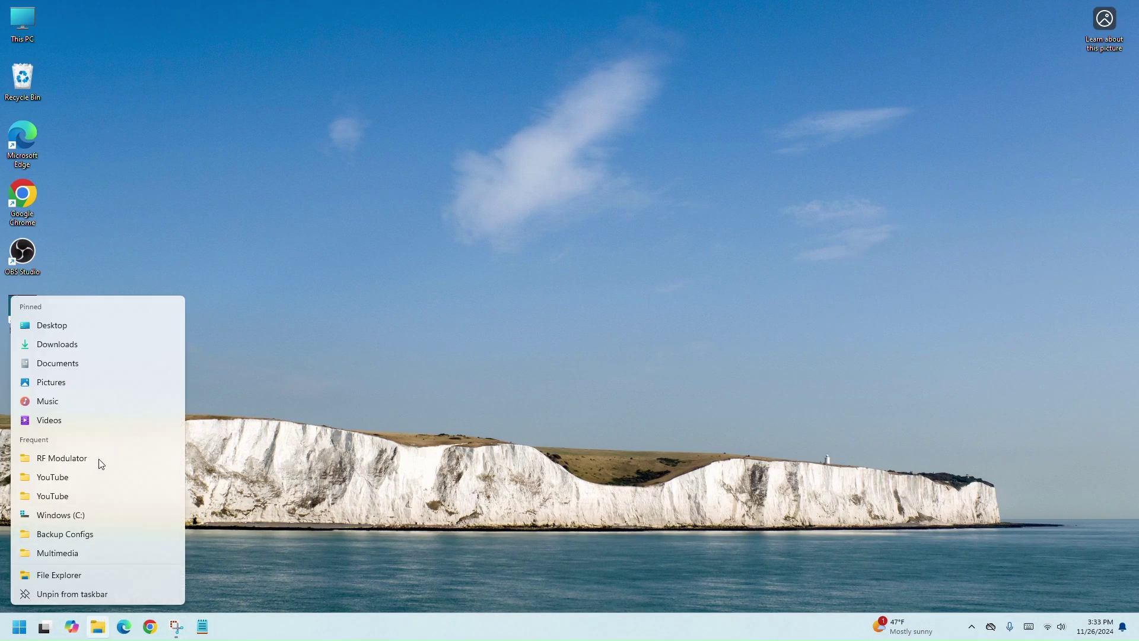
click(82, 347)
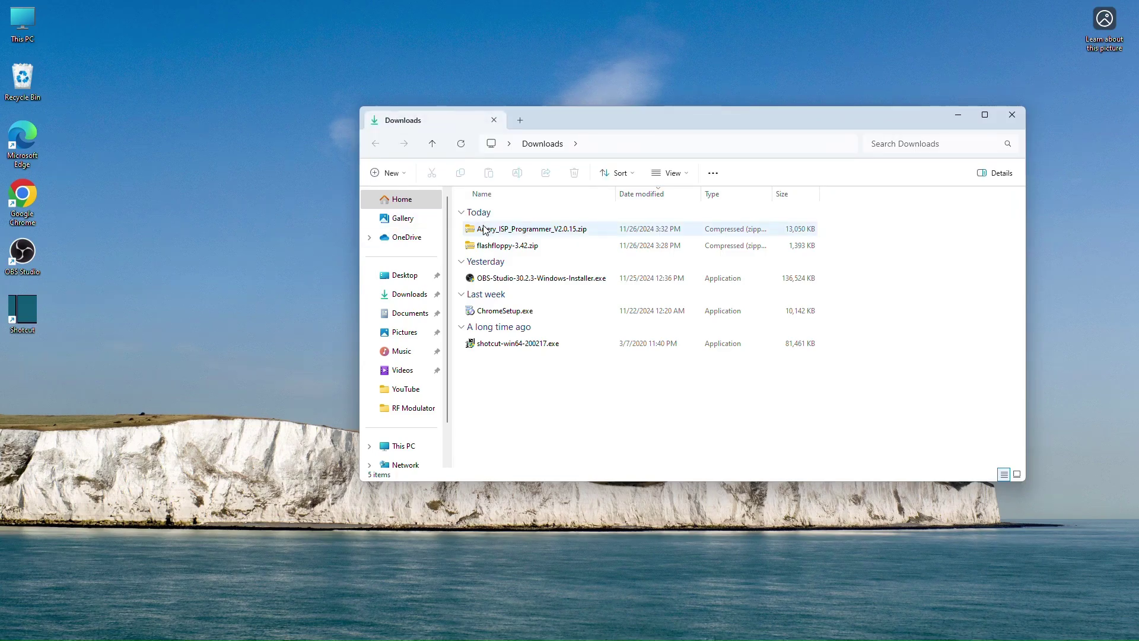
Open flashfloppy-3.42.zip and copy its flashfloppy-3.42 folder to the desktop.
double_click(474, 248)
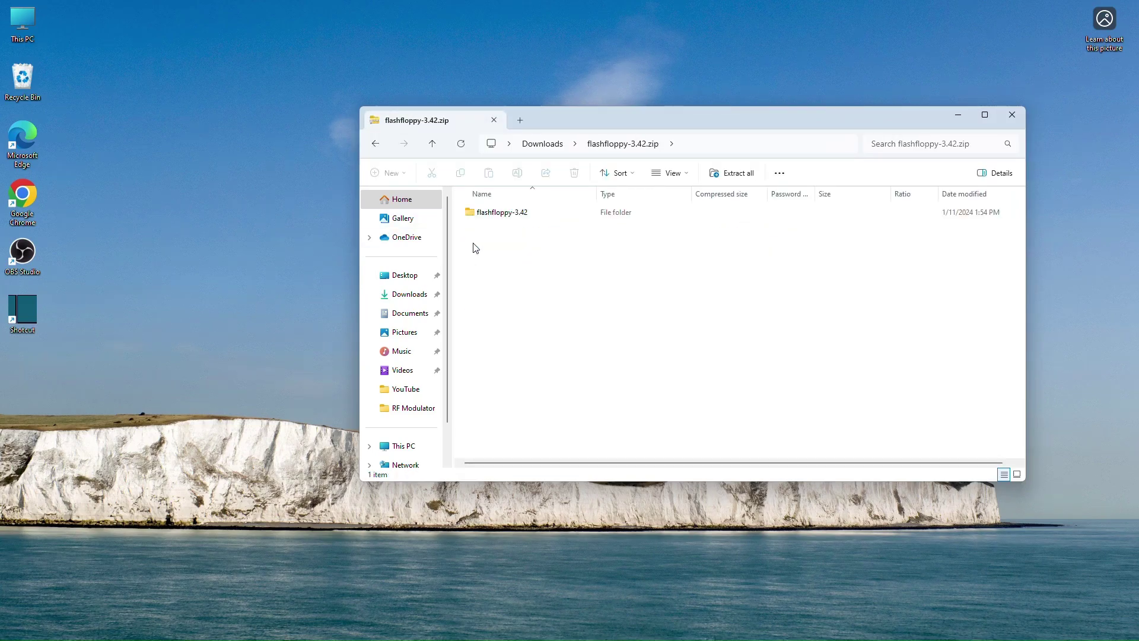
click(501, 218)
drag(504, 216, 200, 236)
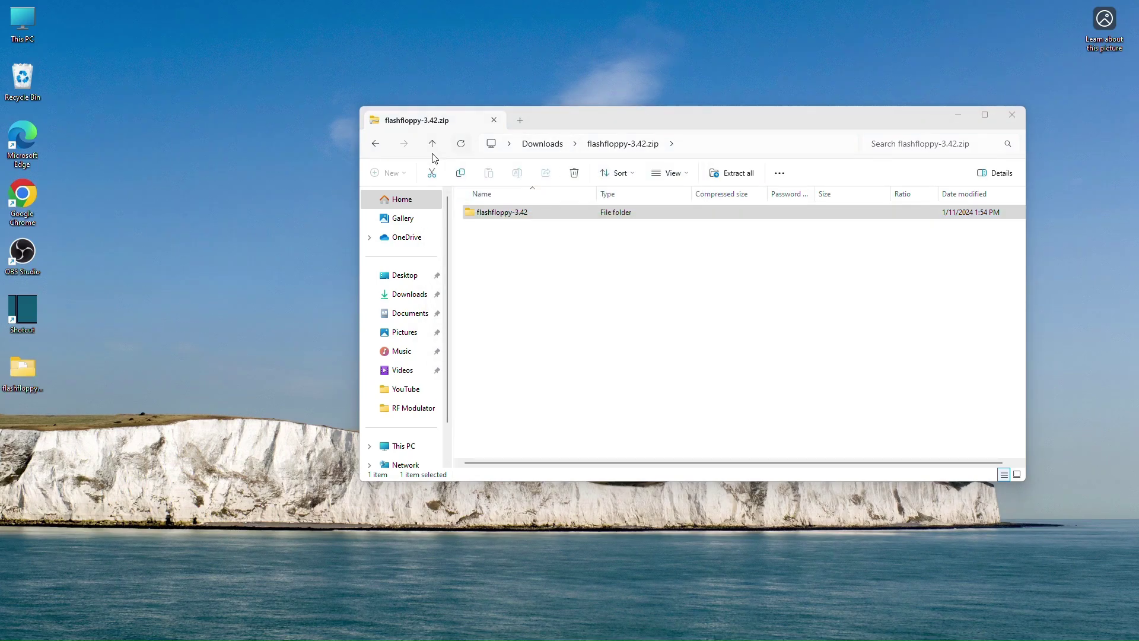
Go back to Downloads and open the Artery_DFU_DriverInstall folder inside Artery_ISP_Programmer_V2.0.15.zip.
click(375, 144)
double_click(532, 229)
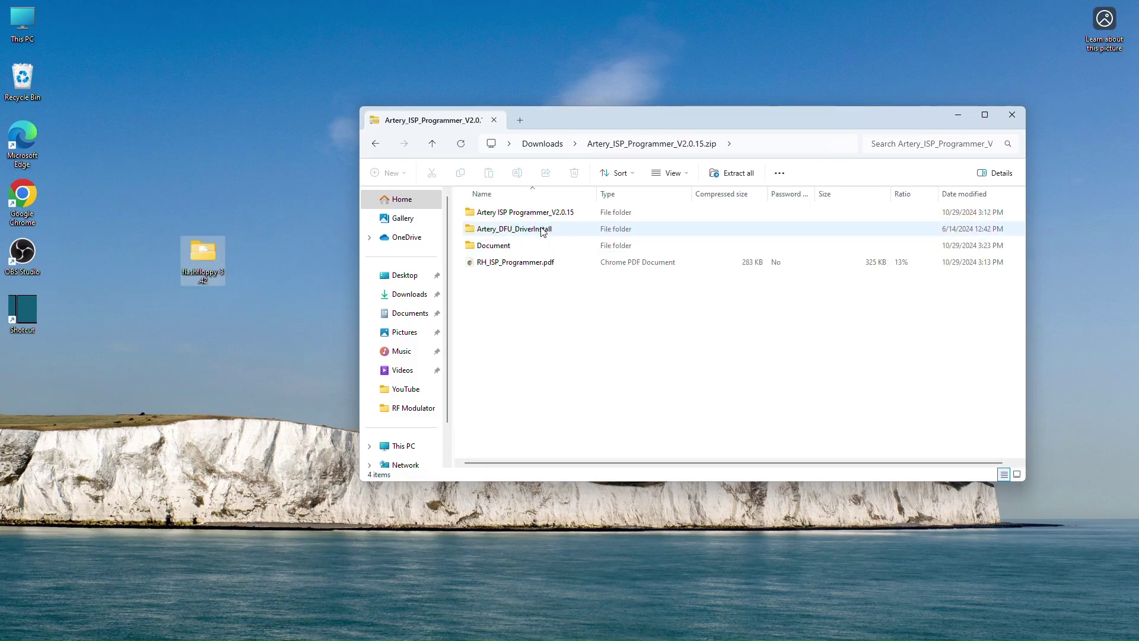
click(542, 231)
double_click(541, 231)
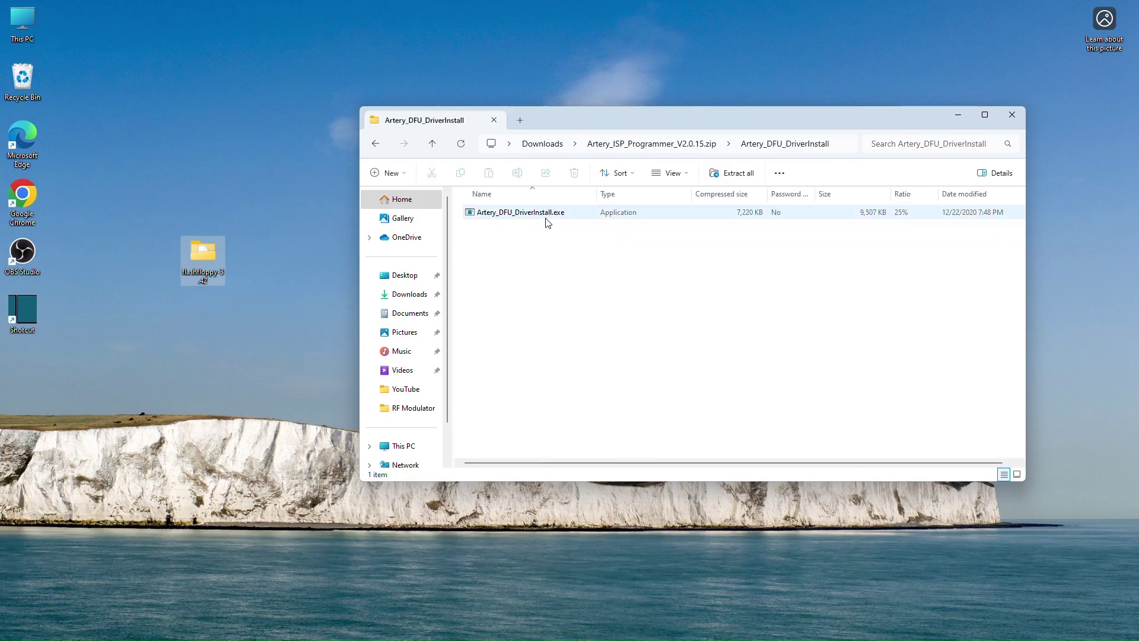
click(548, 217)
double_click(549, 217)
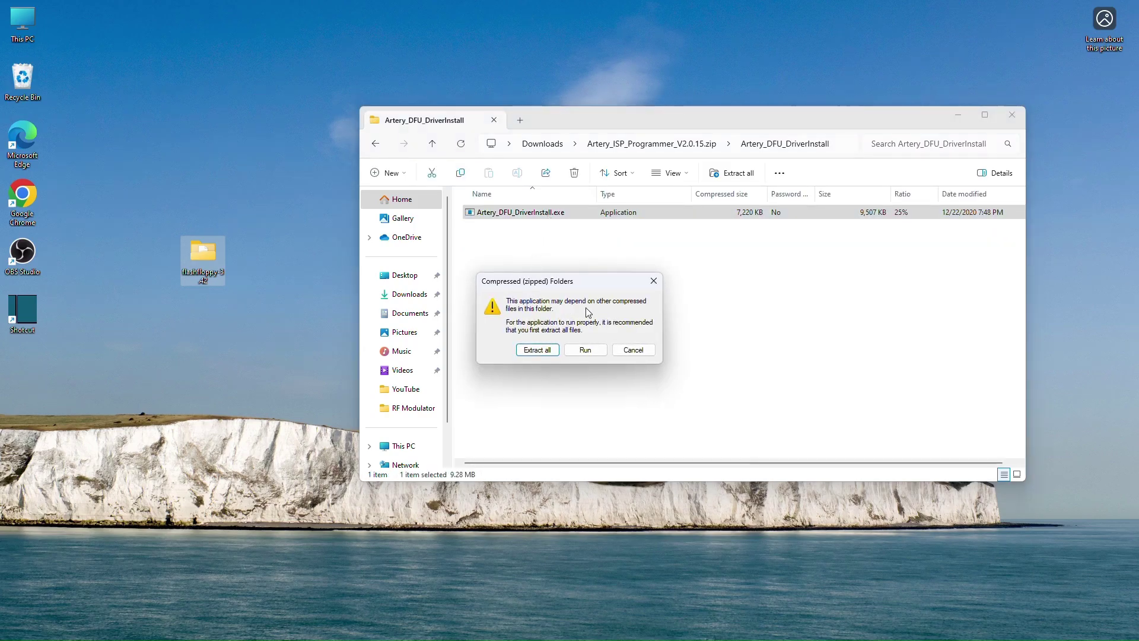
click(537, 352)
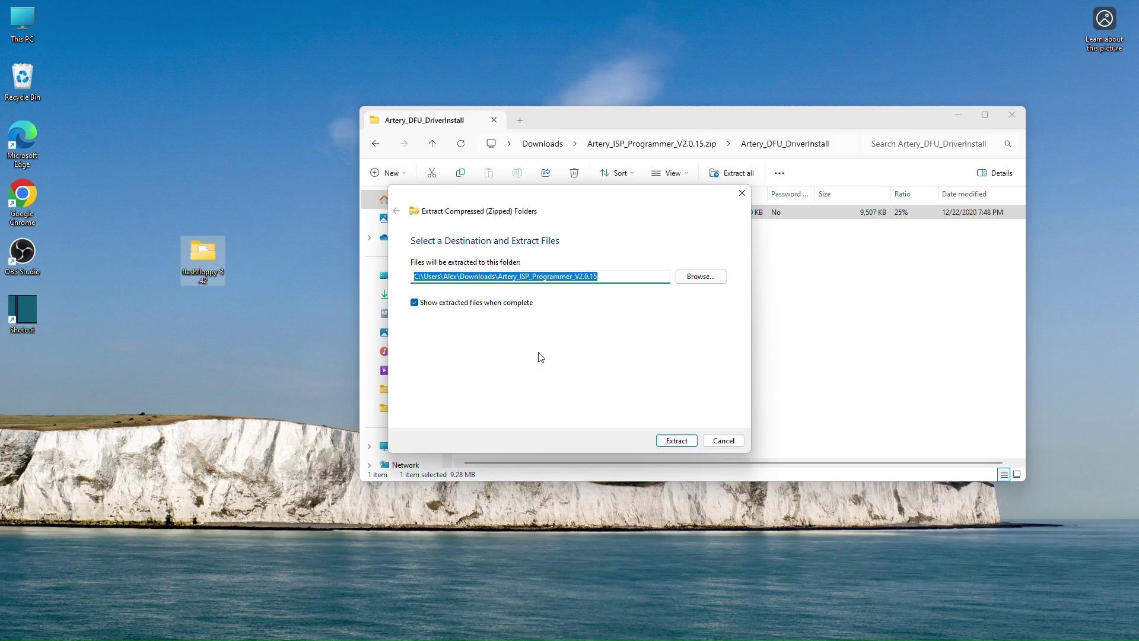
click(723, 440)
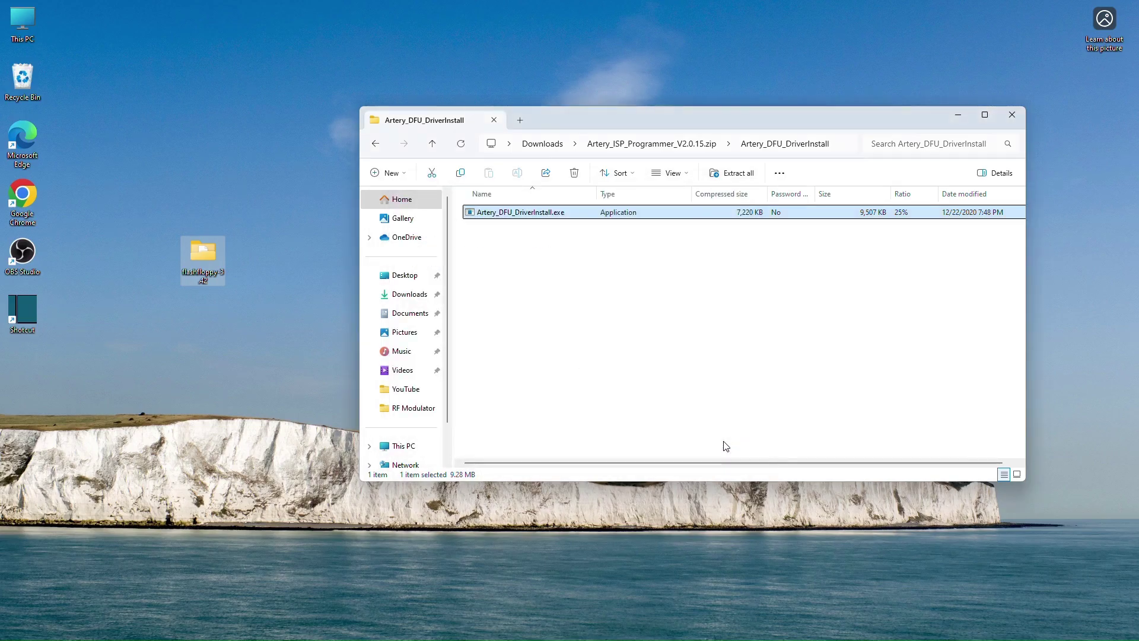
Run Artery_DFU_DriverInstall.exe straight from the archive, install the AT32 Bootloader DFU driver, and close the installer.
double_click(540, 217)
click(573, 350)
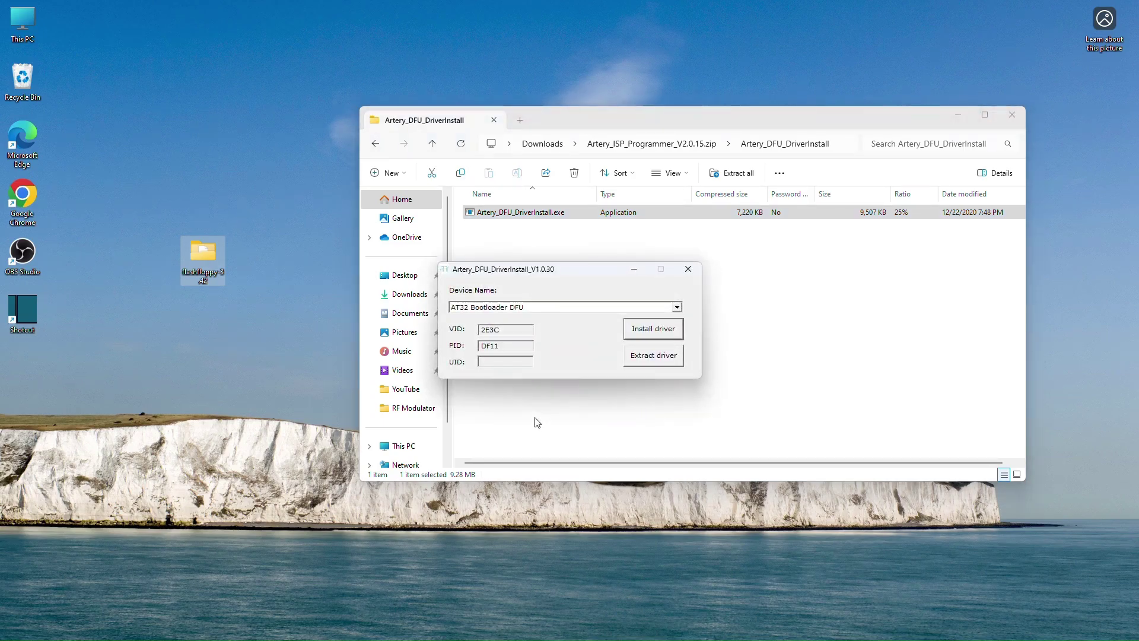
click(638, 328)
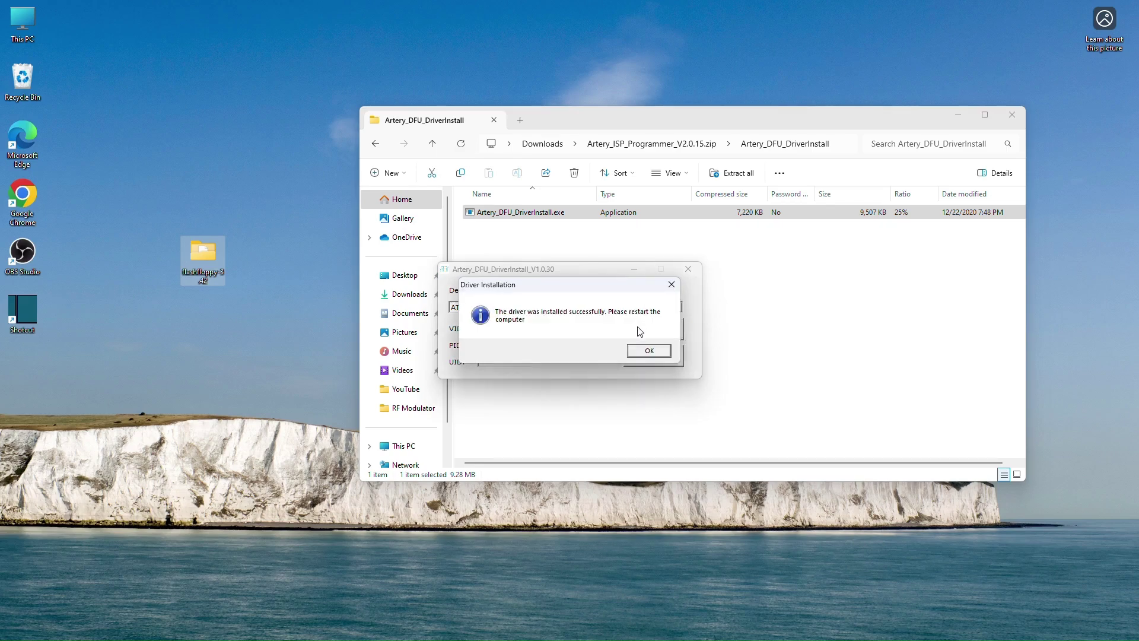
click(640, 353)
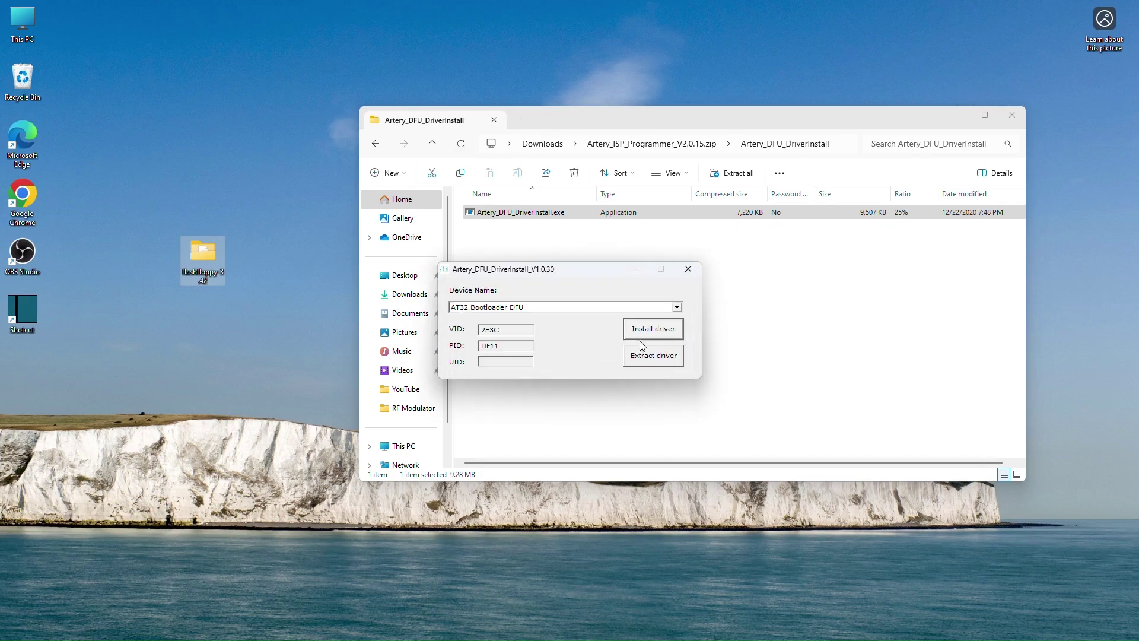
click(688, 270)
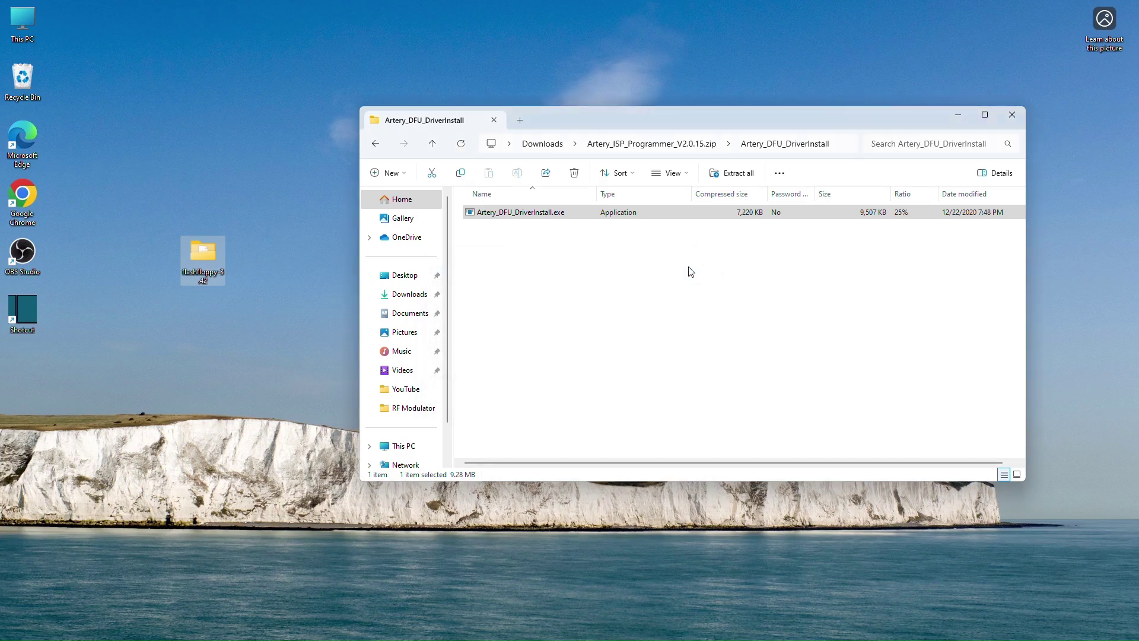
Return to the archive's top level and open the Artery ISP Programmer_V2.0.15 folder.
click(375, 143)
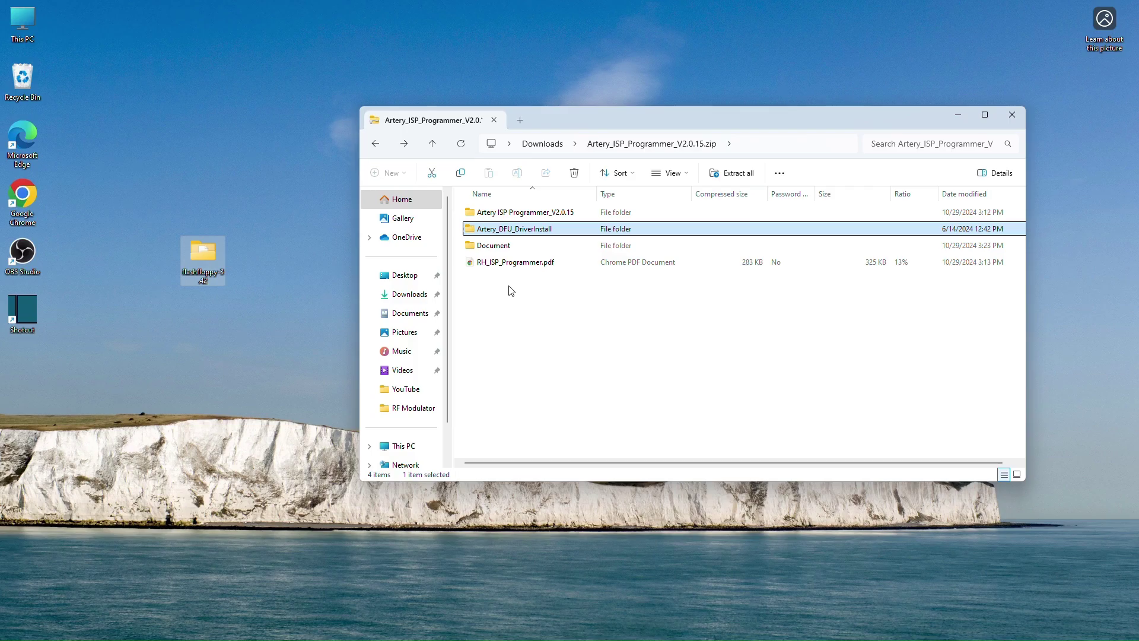
click(543, 218)
double_click(543, 218)
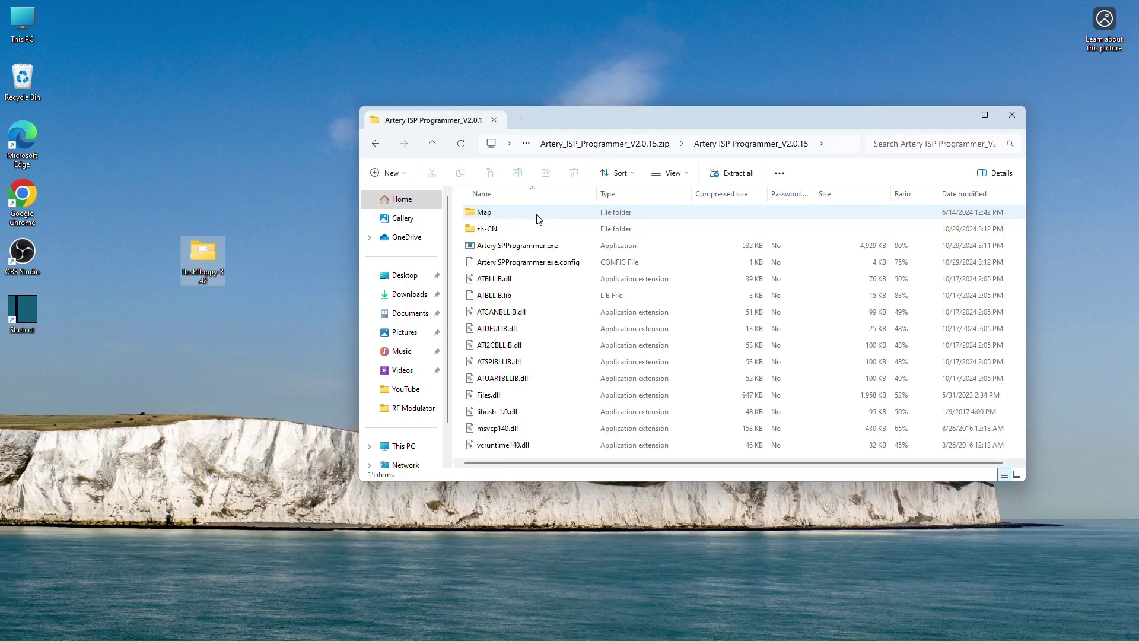
Try to run ArteryISPProgrammer.exe without extracting the archive, allowing it to run anyway past Microsoft Defender SmartScreen.
double_click(517, 250)
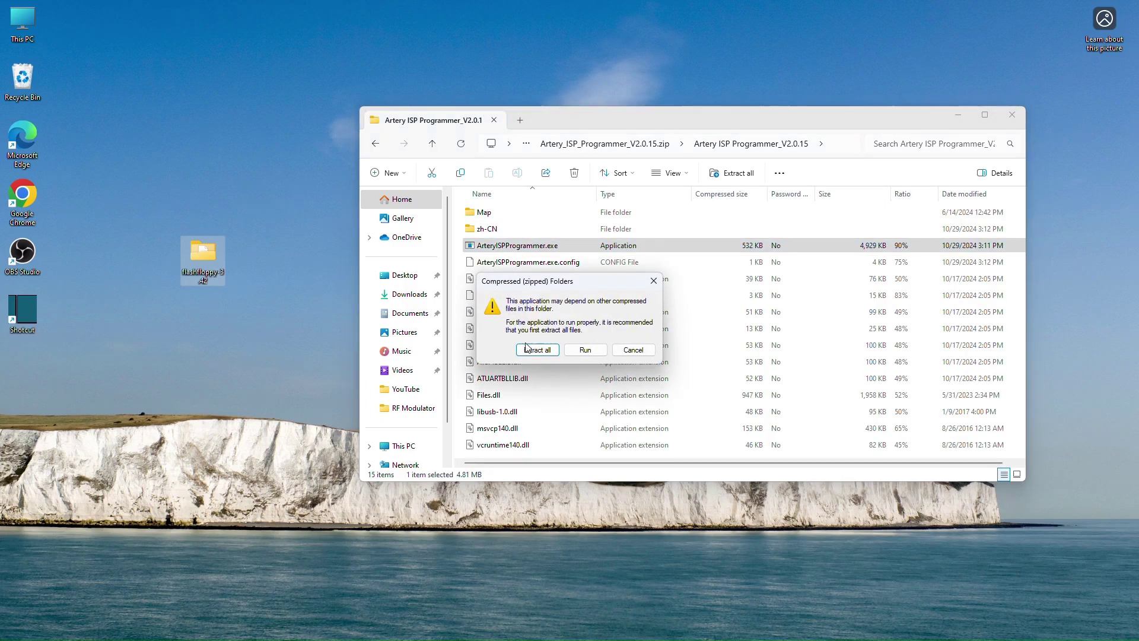
click(575, 349)
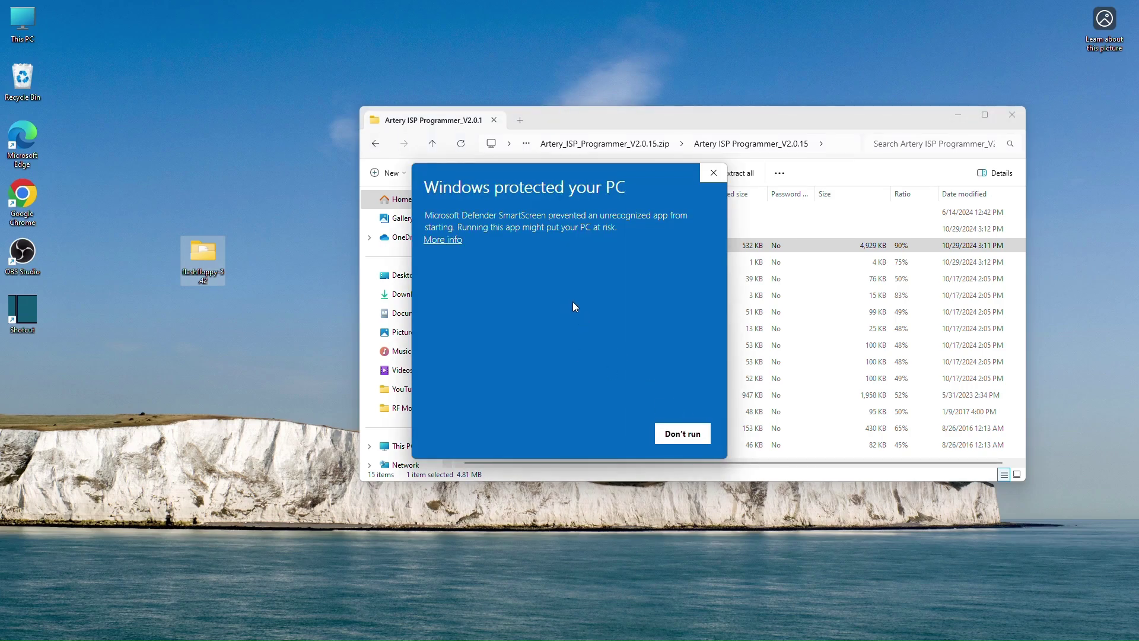
click(451, 240)
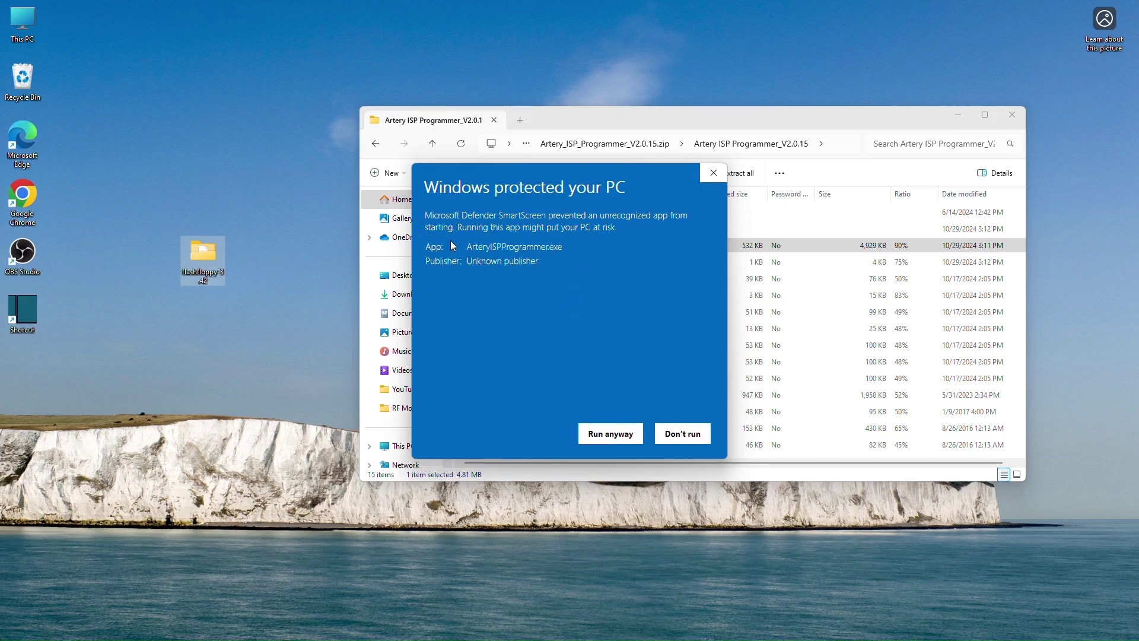
click(622, 438)
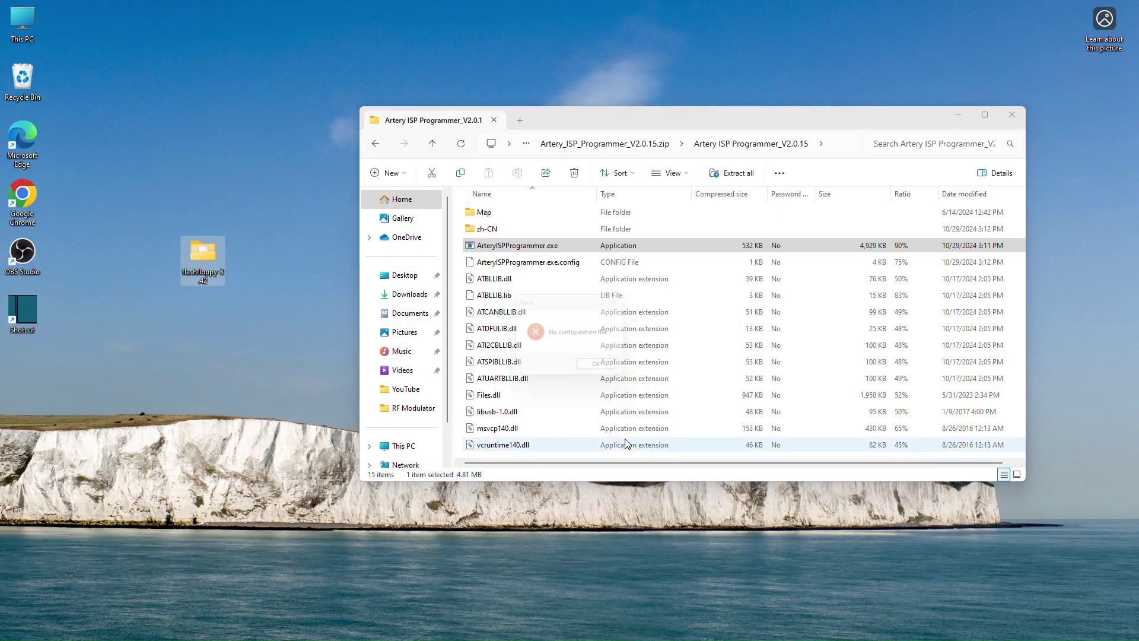
Dismiss the error, return to the archive's top level and copy the Artery ISP Programmer_V2.0.15 folder onto the desktop.
click(611, 371)
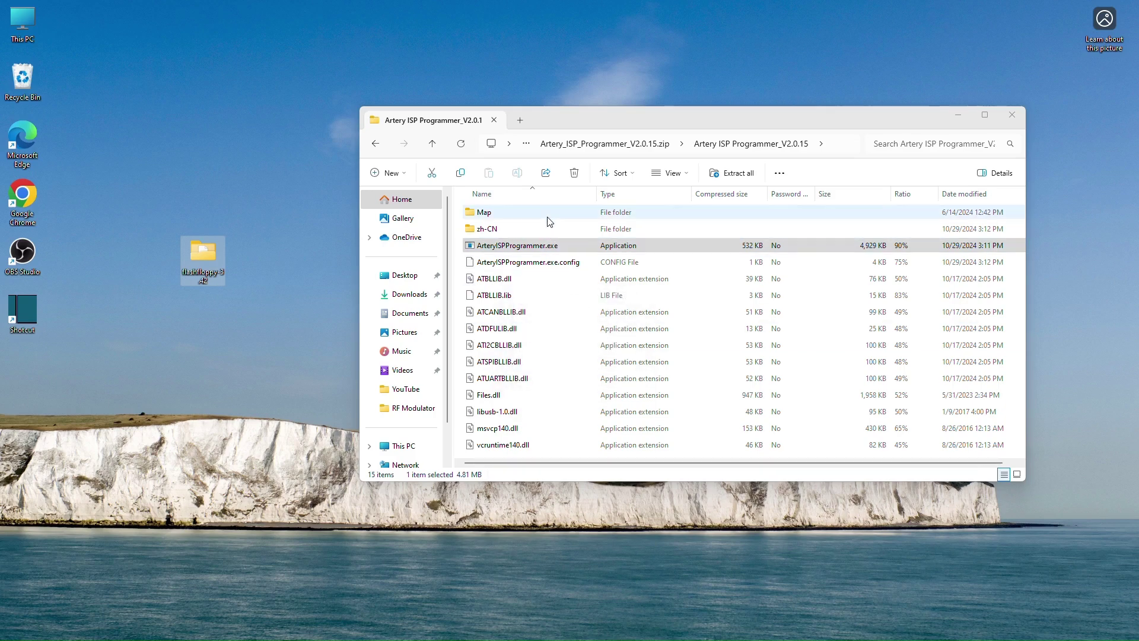
click(623, 144)
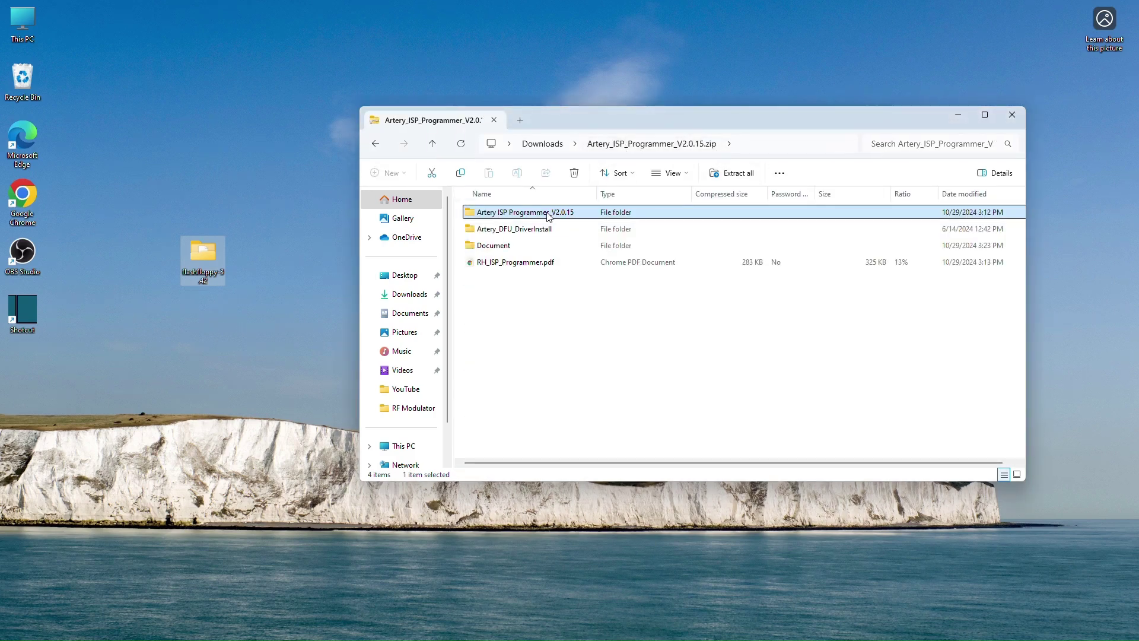
drag(547, 215, 182, 324)
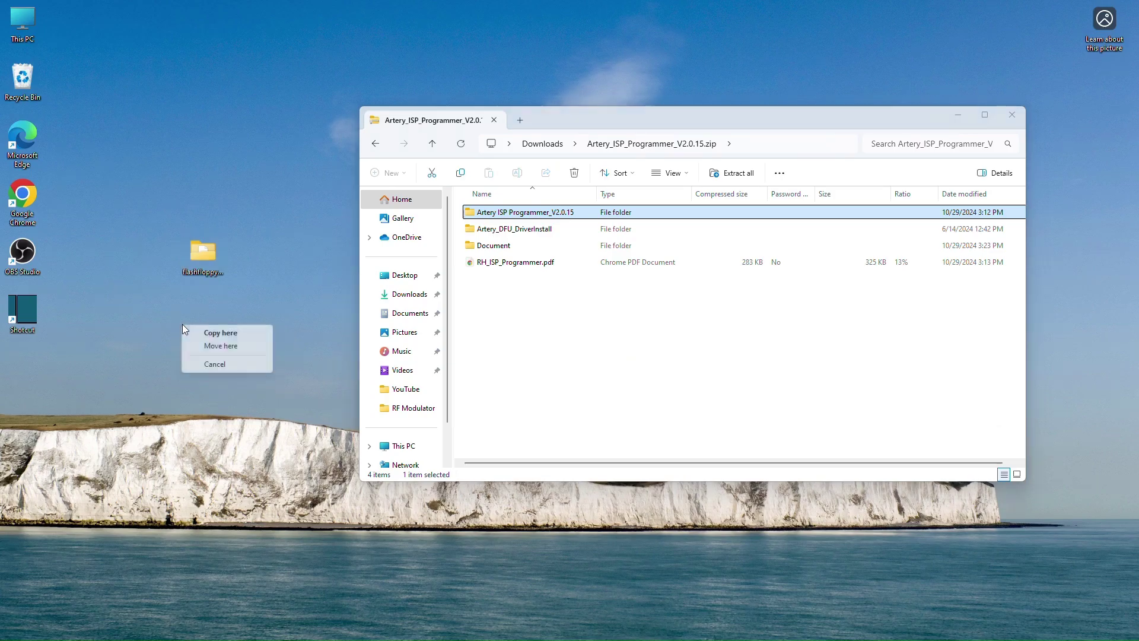
click(231, 335)
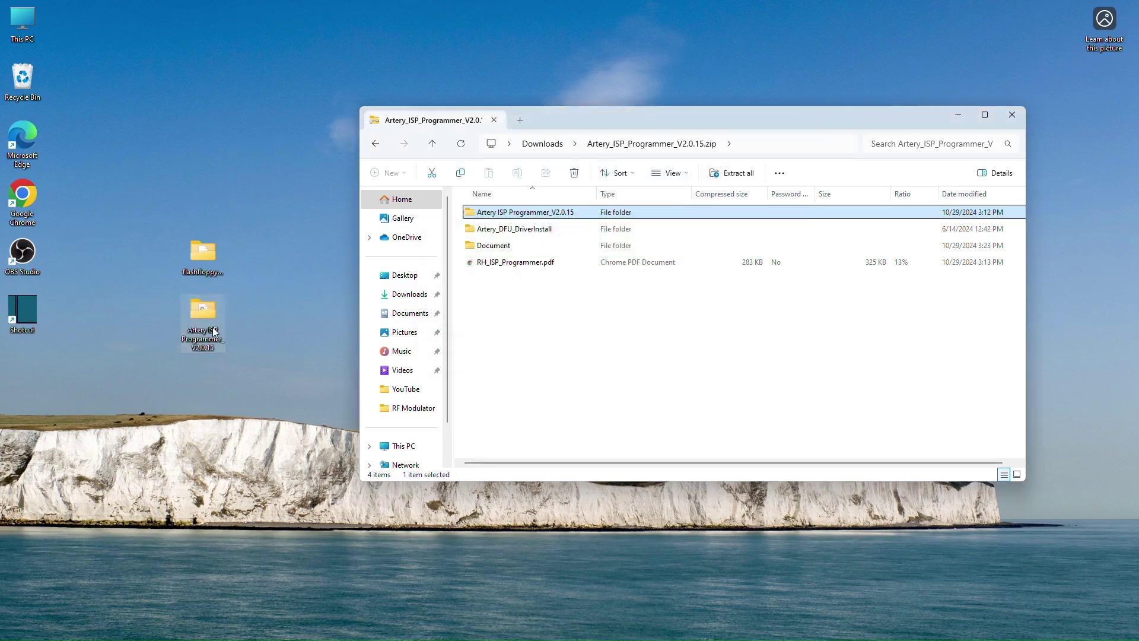
Run ArteryISPProgrammer.exe from the desktop copy of the folder, allowing it to run anyway past Microsoft Defender SmartScreen.
double_click(212, 326)
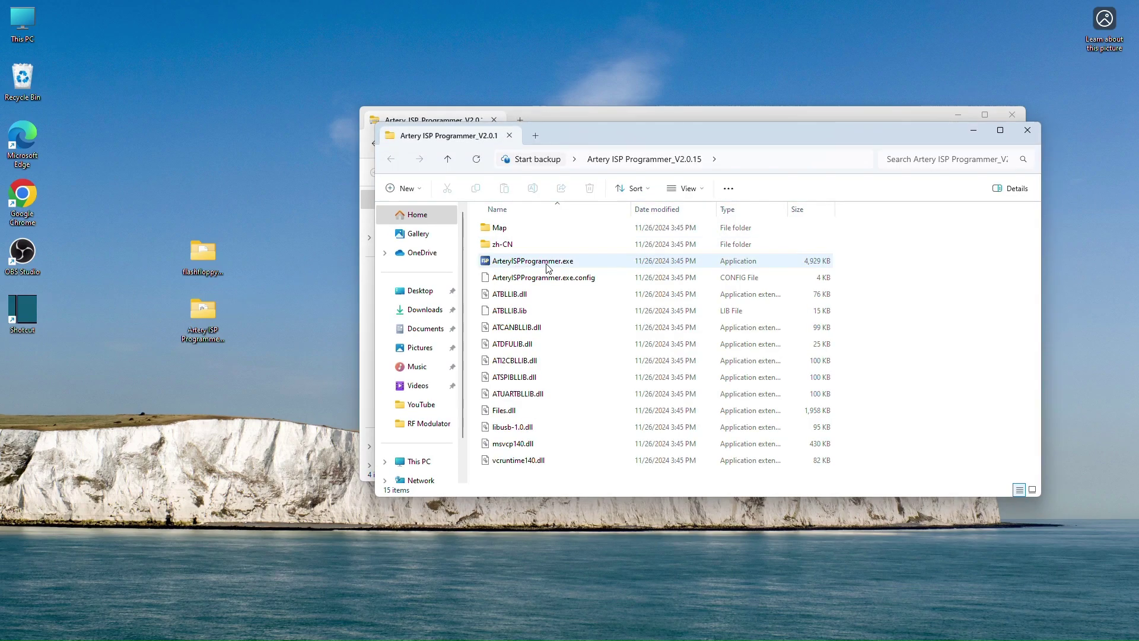
double_click(548, 268)
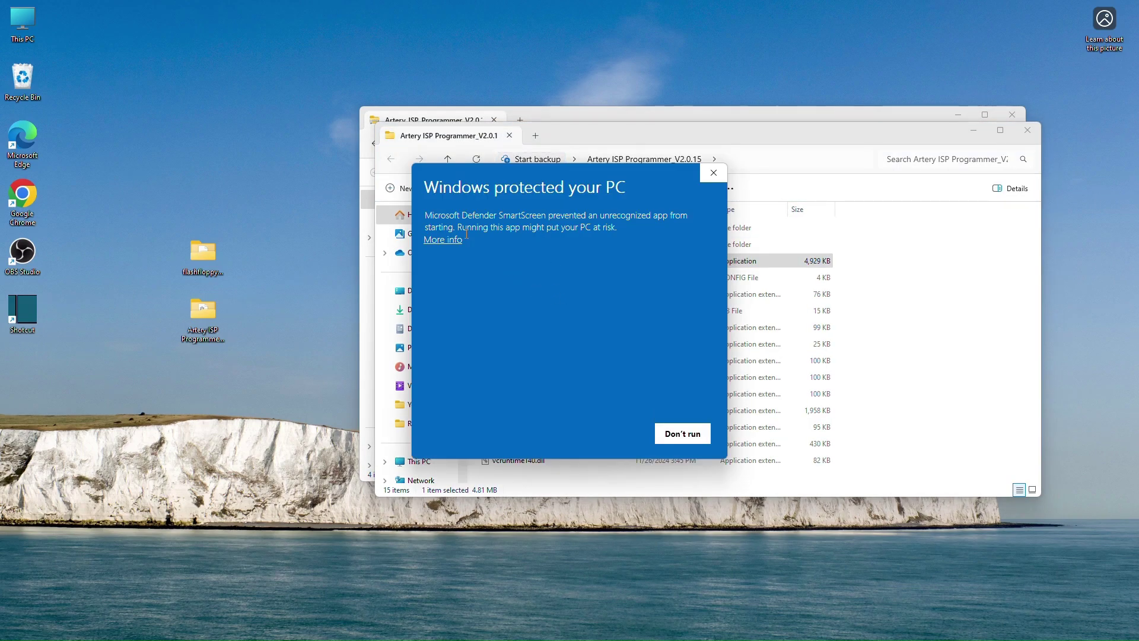
click(462, 240)
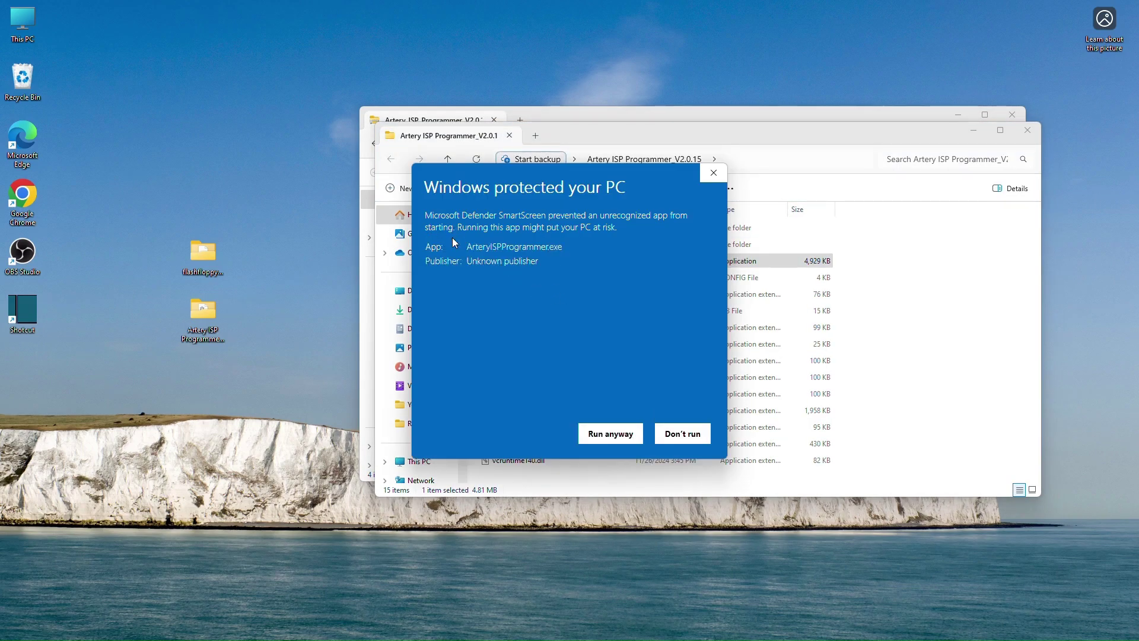
click(610, 436)
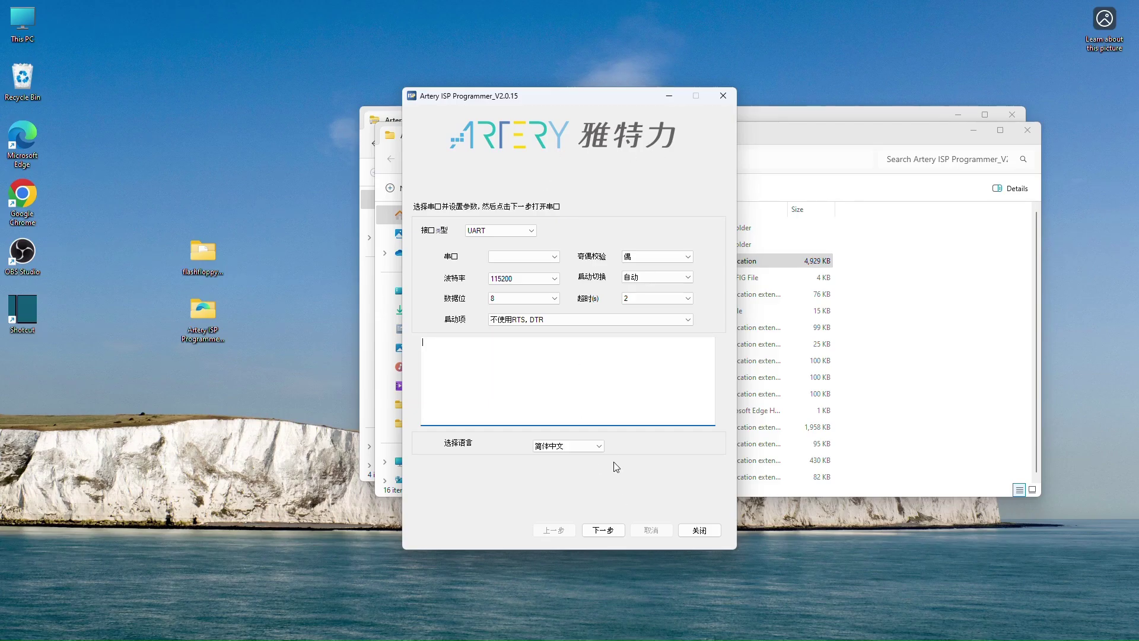
Switch the programmer's language to English and set the port type to USB DFU.
click(599, 446)
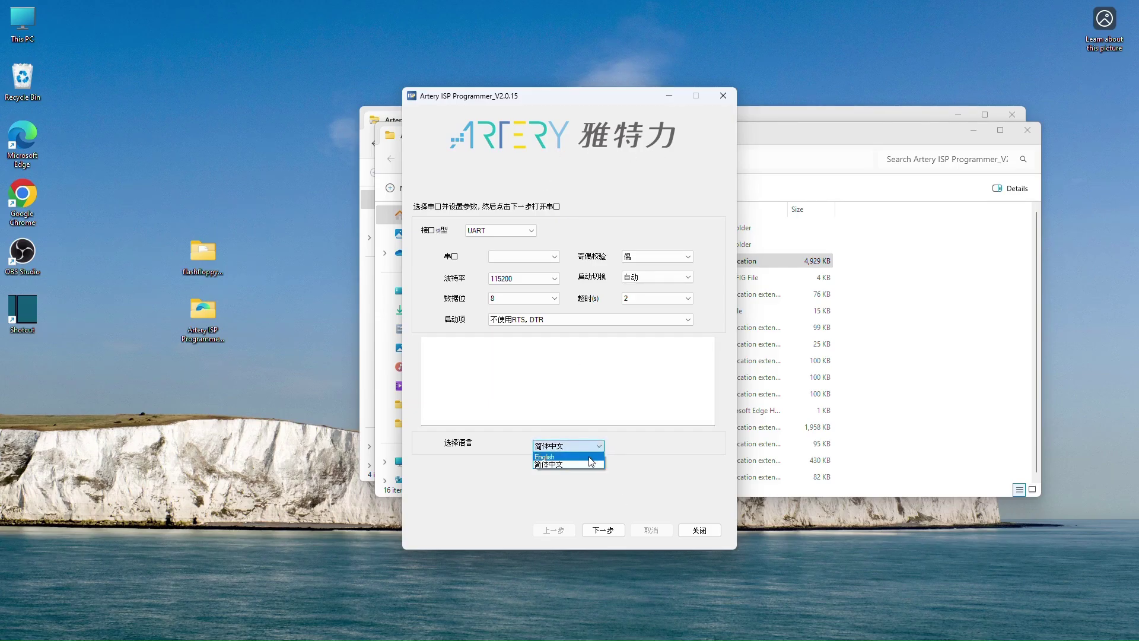
click(591, 462)
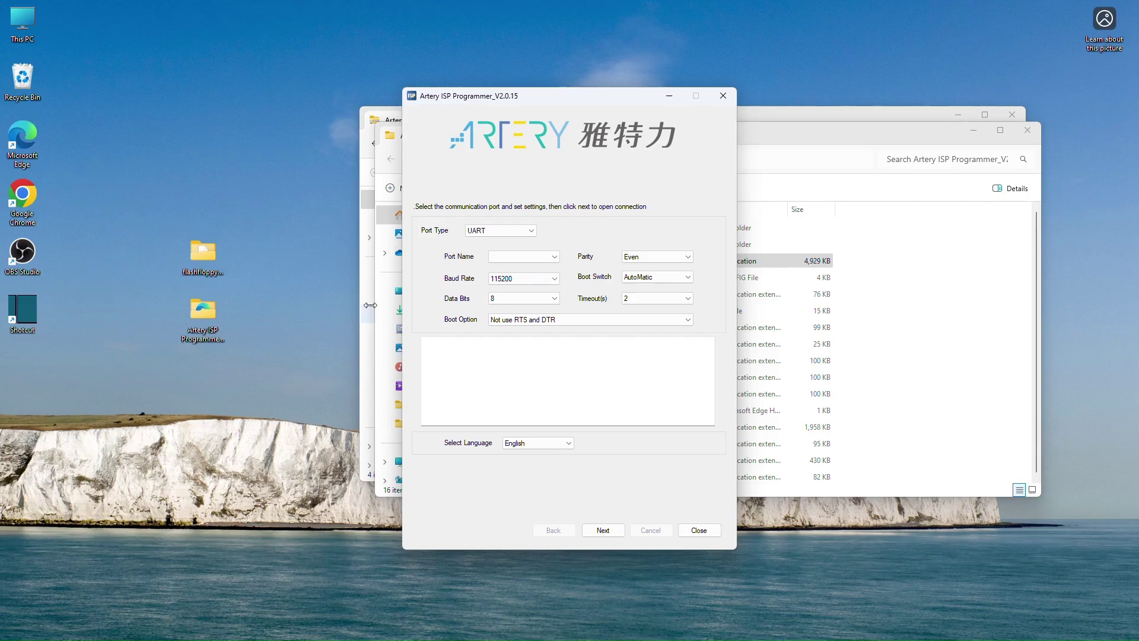
click(528, 232)
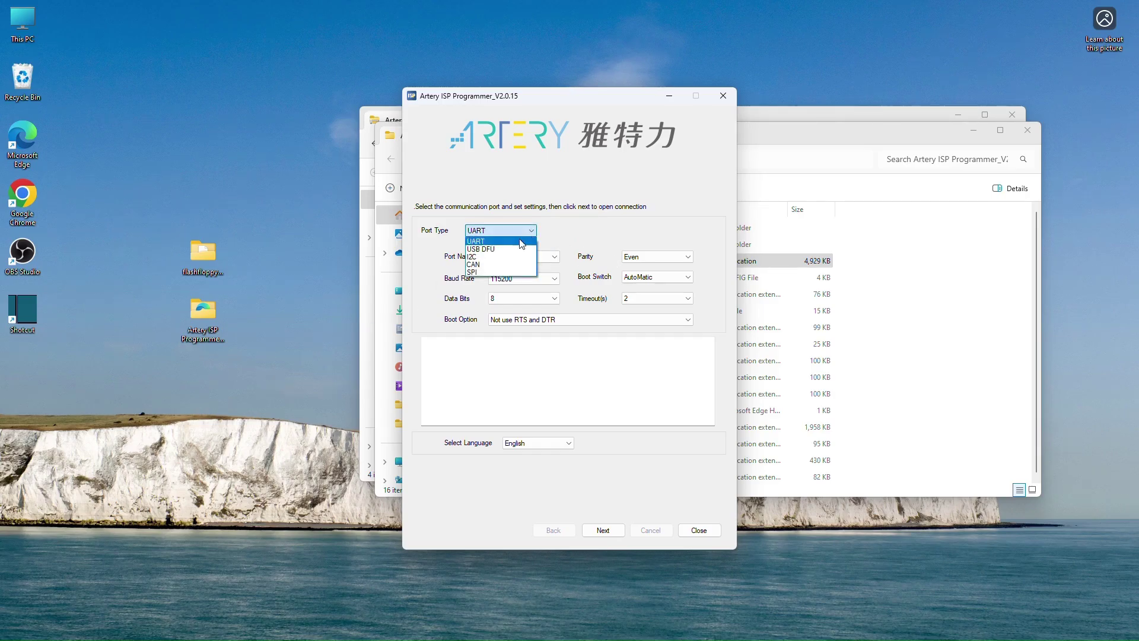
click(515, 249)
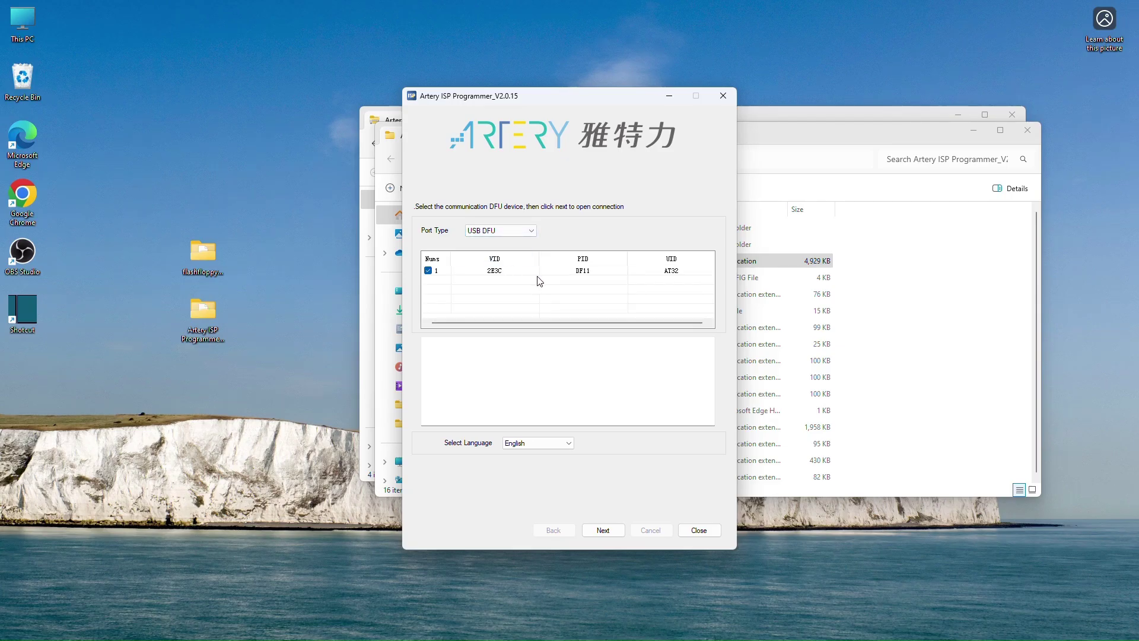
Connect to the listed DFU device and proceed with the AT32F435RGT7_1024K target to the choice of operations.
click(604, 532)
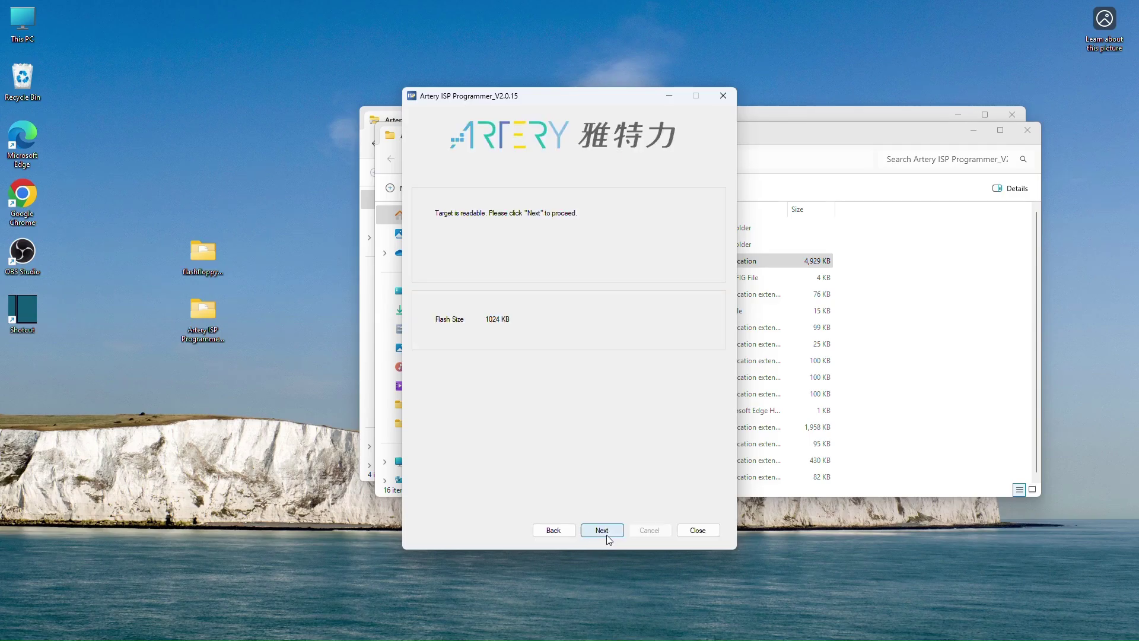
click(610, 538)
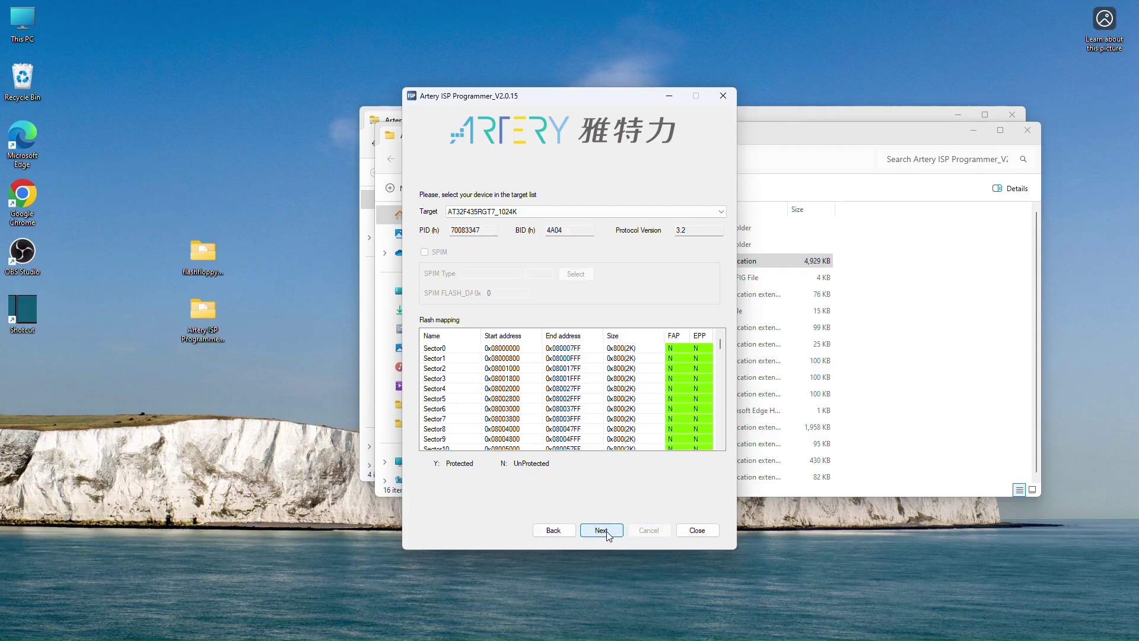
click(606, 533)
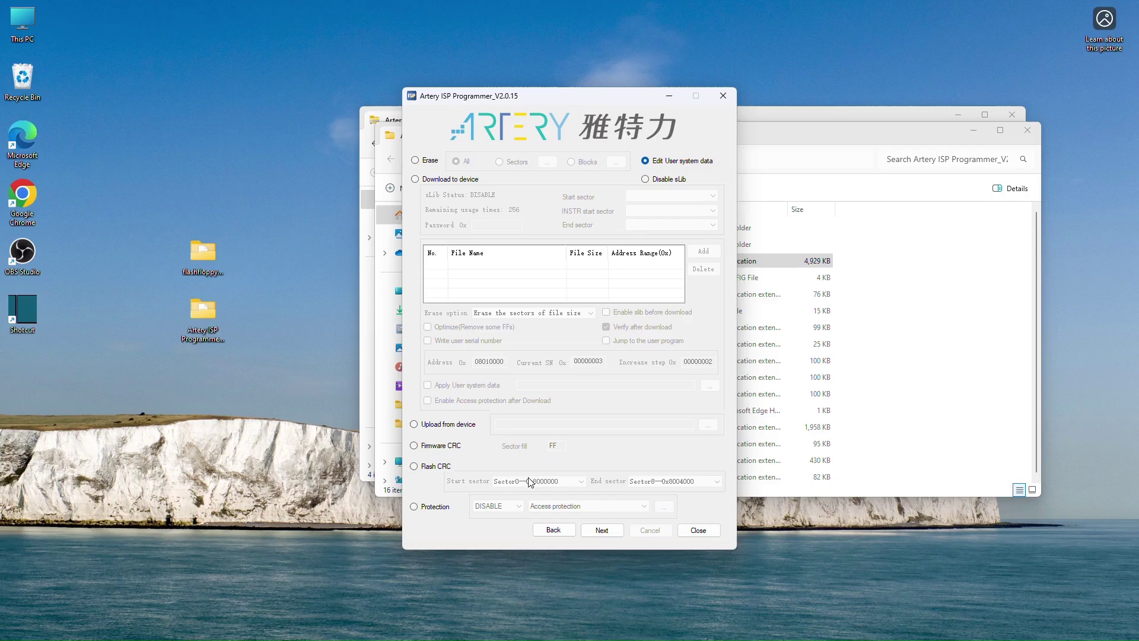
Disable access protection on the device, confirming the mass erase of its flash memory, and return to the operation choices.
click(415, 506)
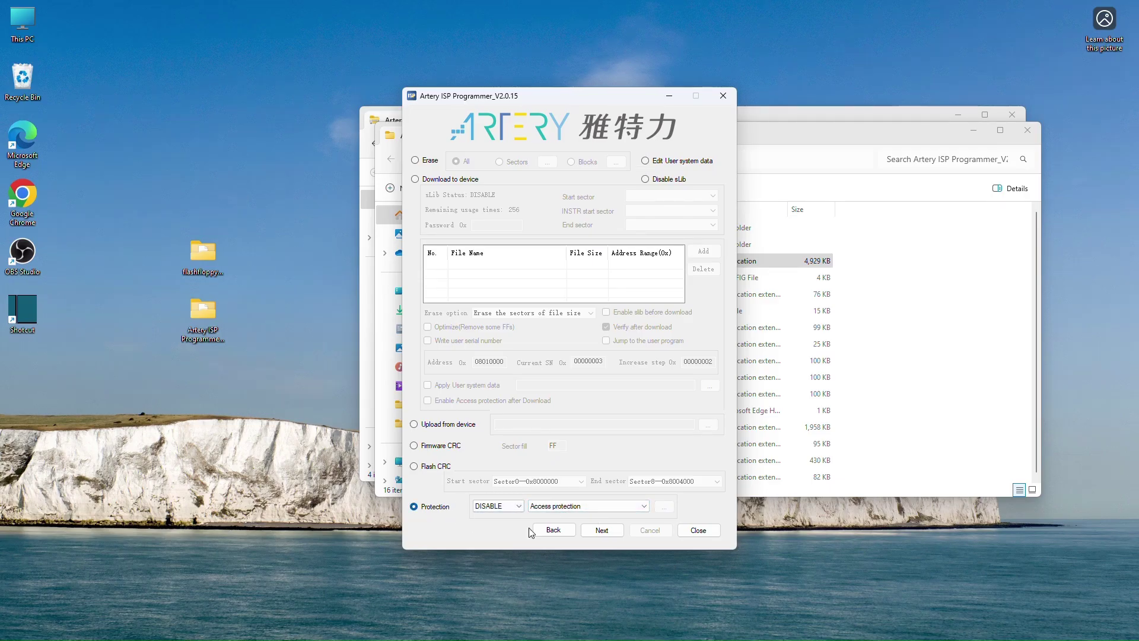
click(604, 534)
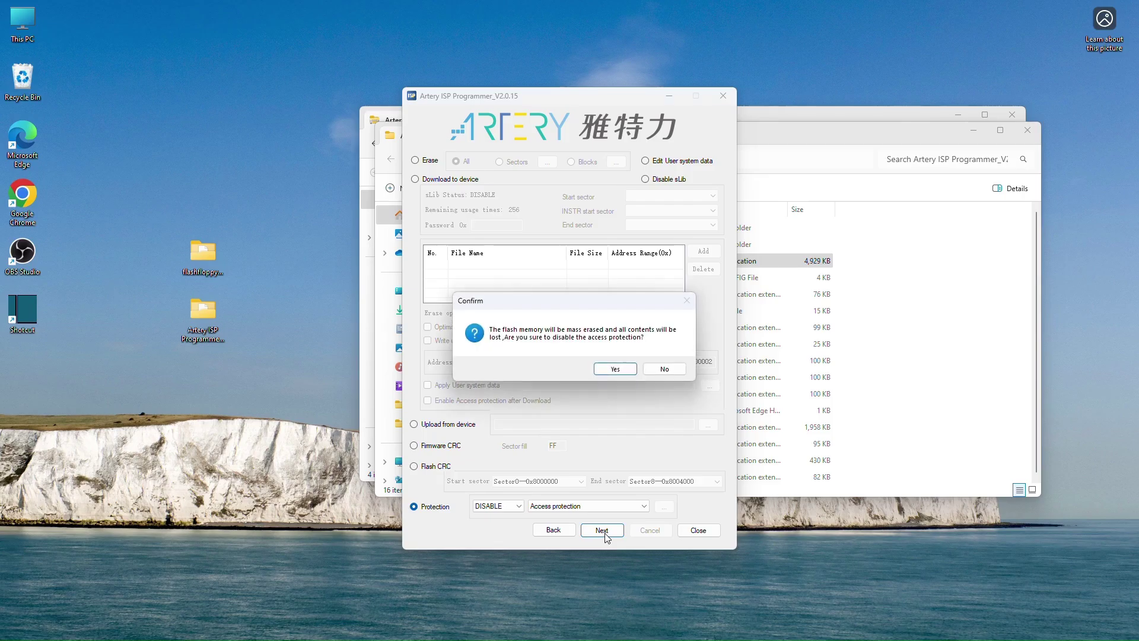
click(619, 369)
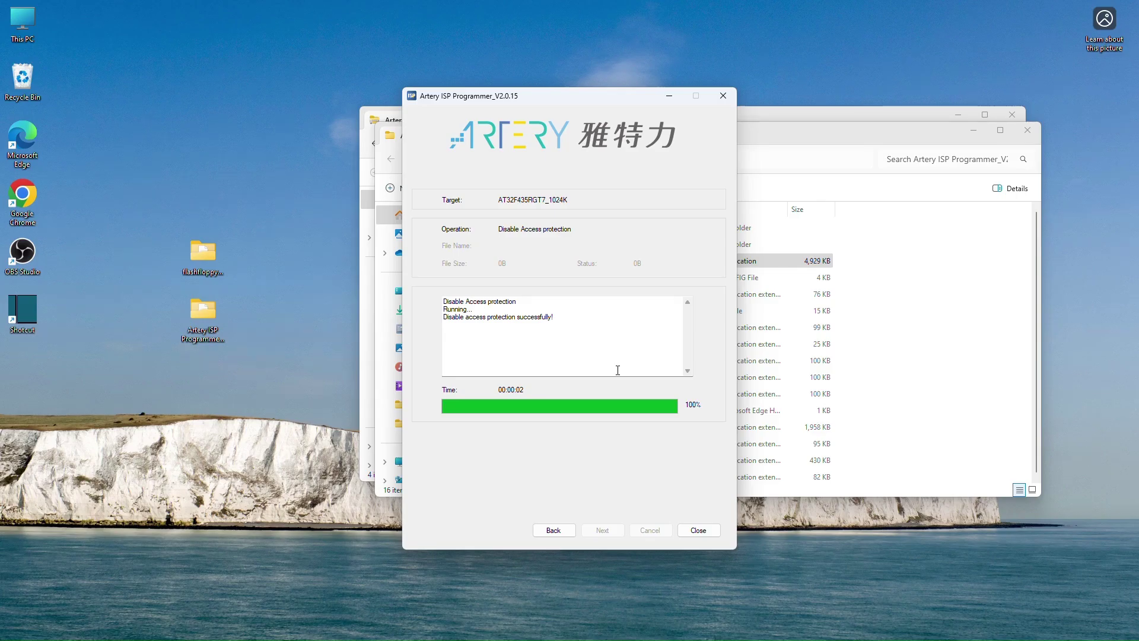
click(553, 530)
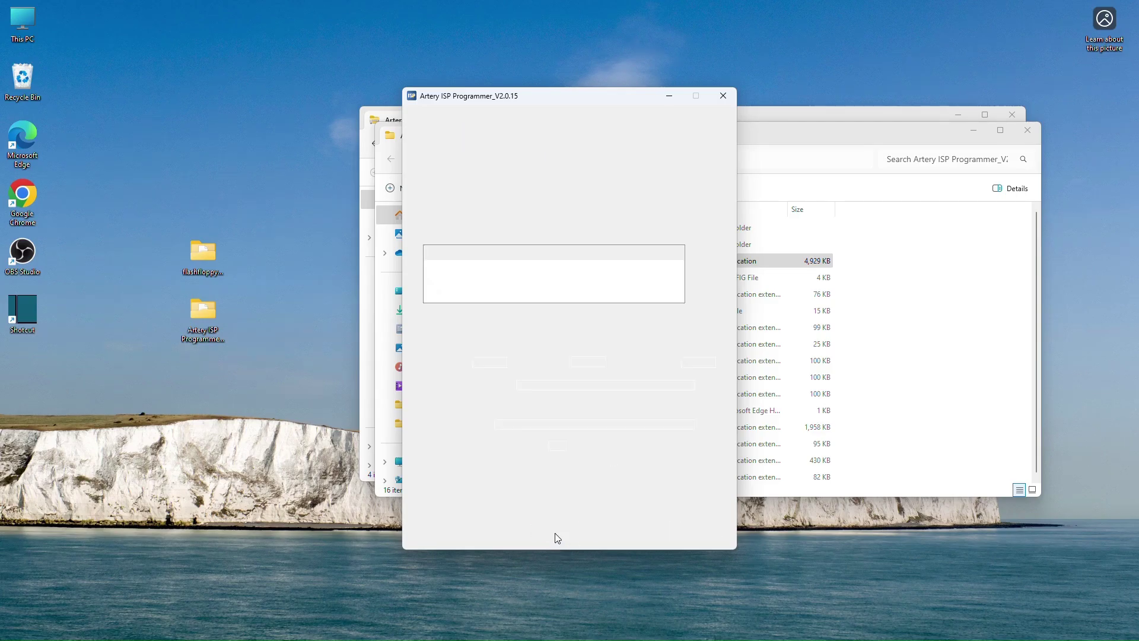
Choose Download to device and add flashfloppy-at435-3.42.hex from the hex folder inside flashfloppy-3.42 on the desktop.
click(573, 424)
click(415, 179)
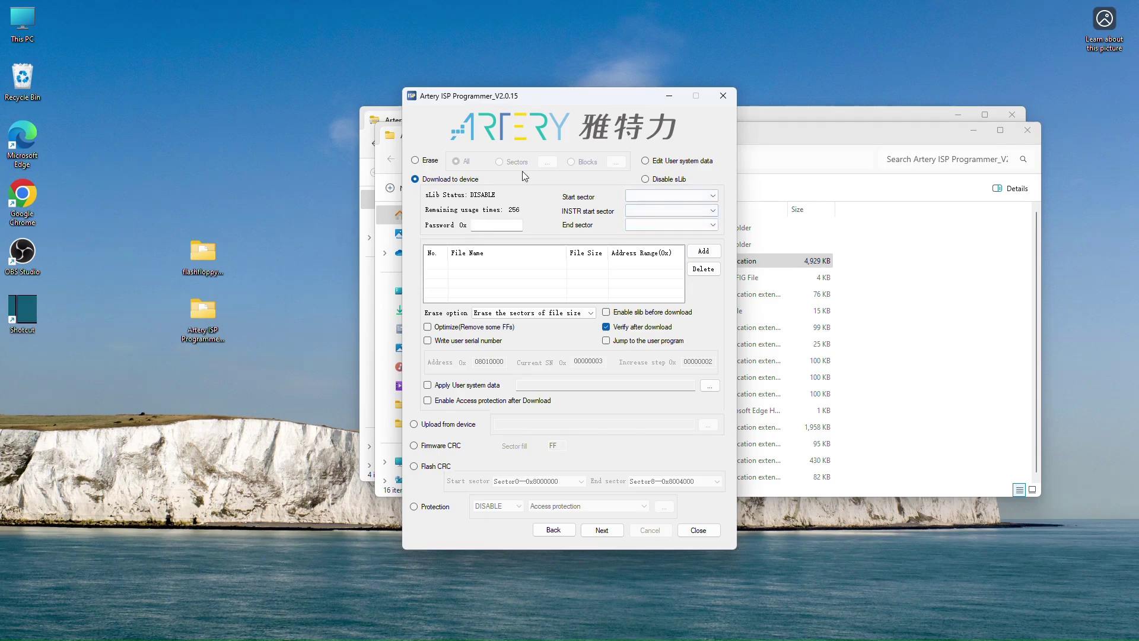
click(703, 251)
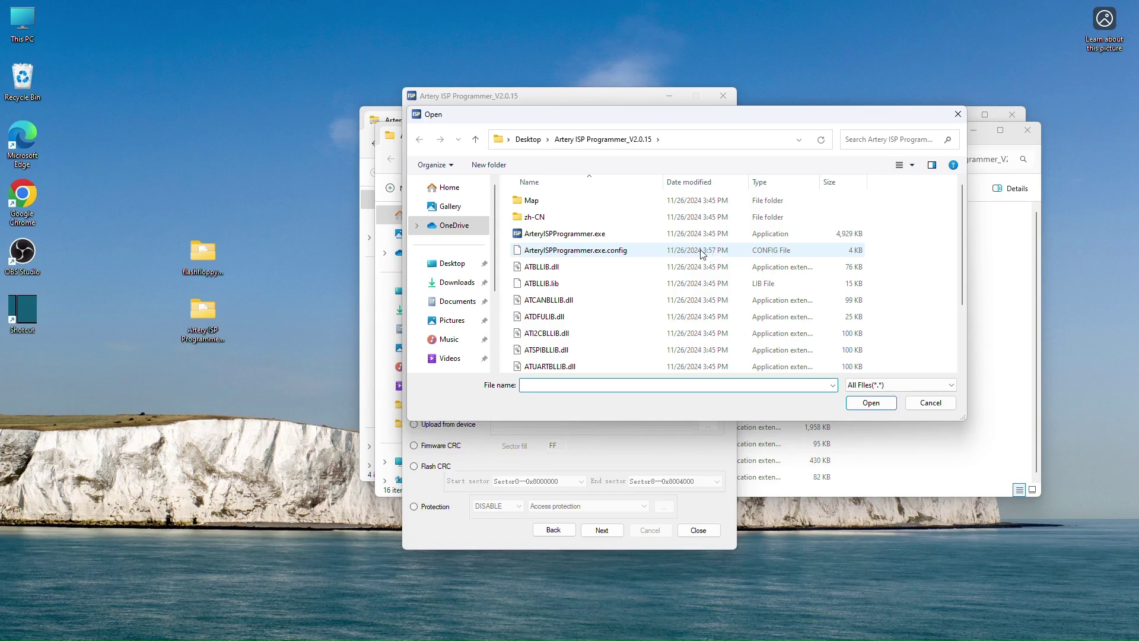
click(457, 265)
click(561, 219)
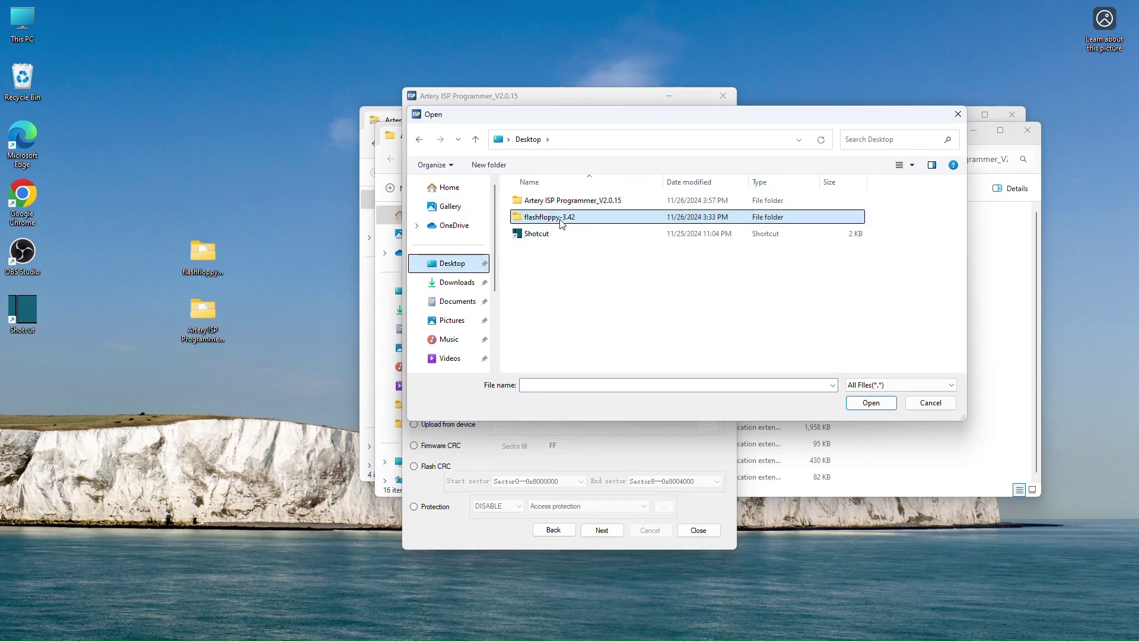
double_click(561, 220)
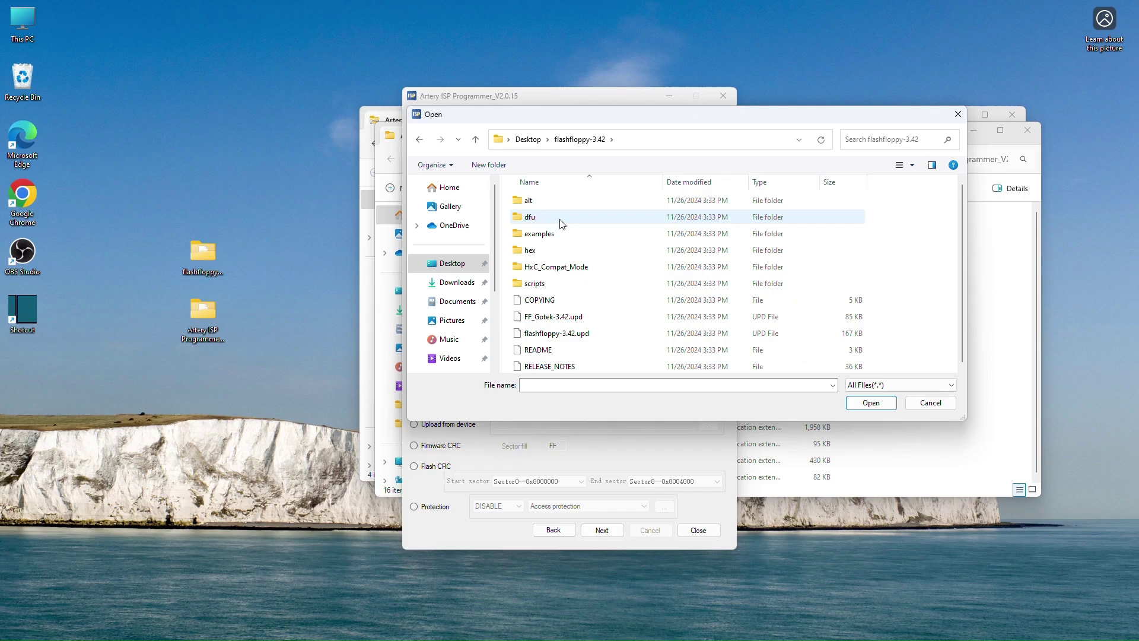
double_click(531, 252)
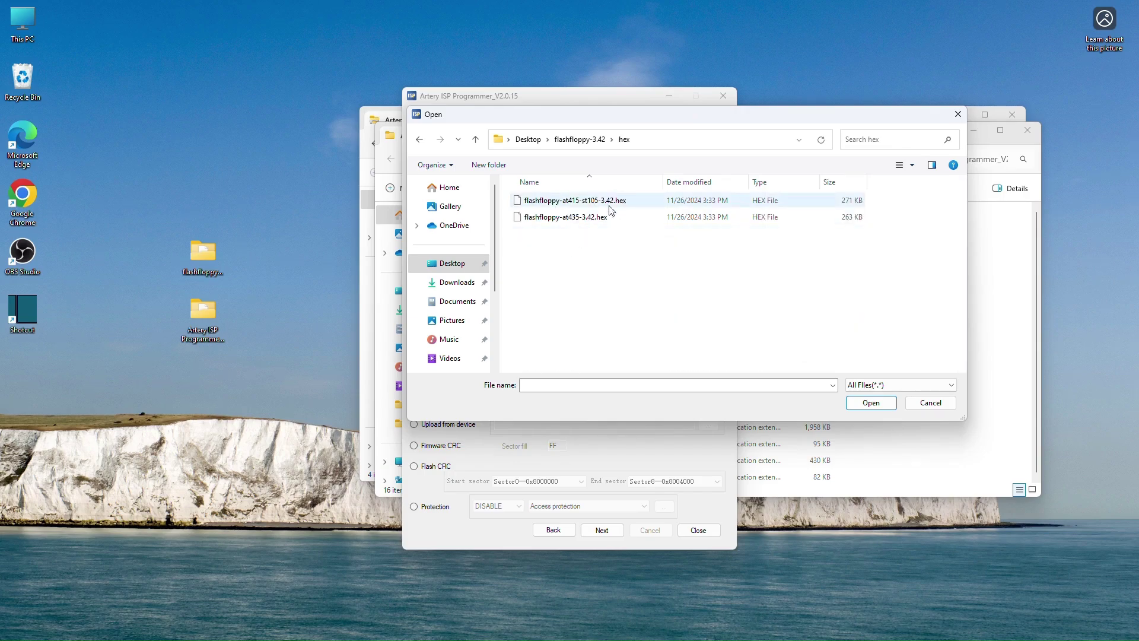
double_click(593, 217)
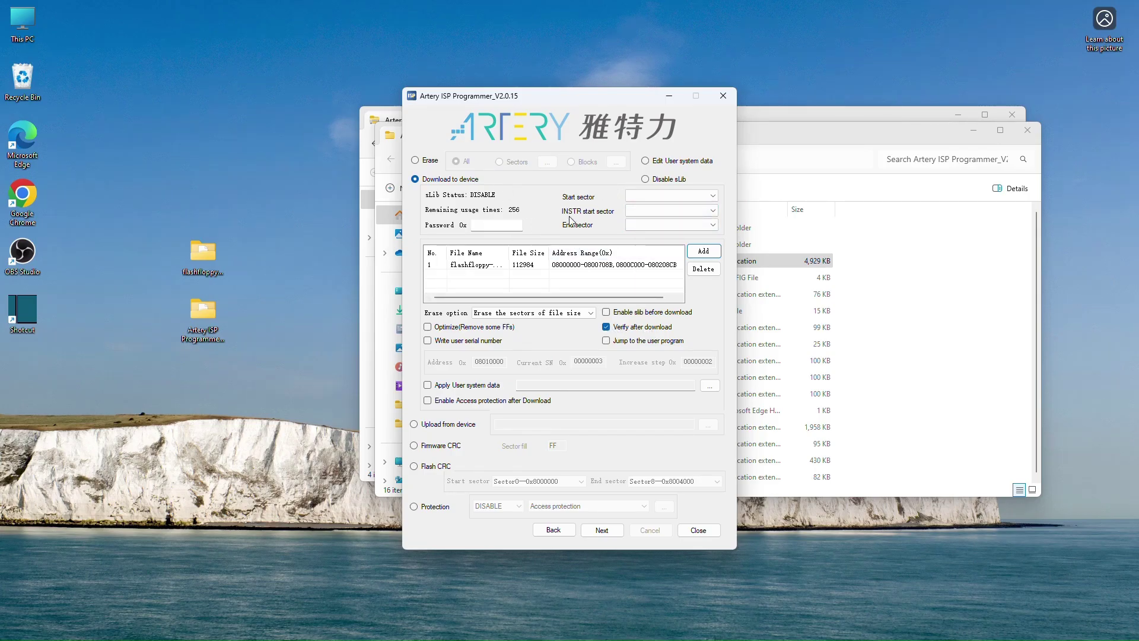
Flash the firmware to the device, continuing without access protection, and close the programmer.
click(607, 533)
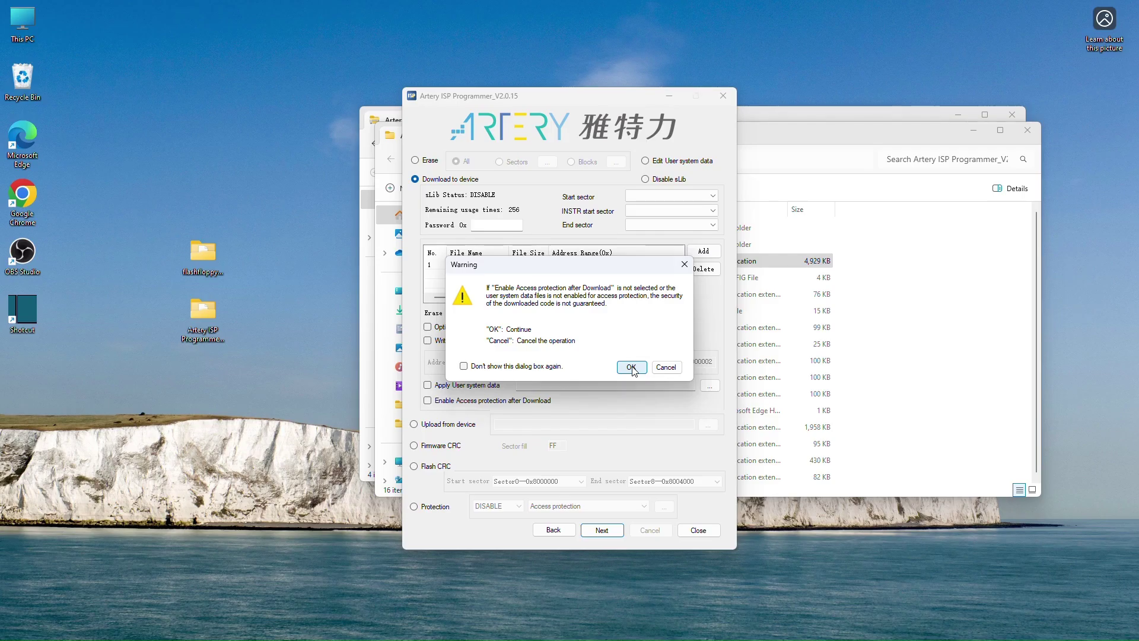
click(631, 368)
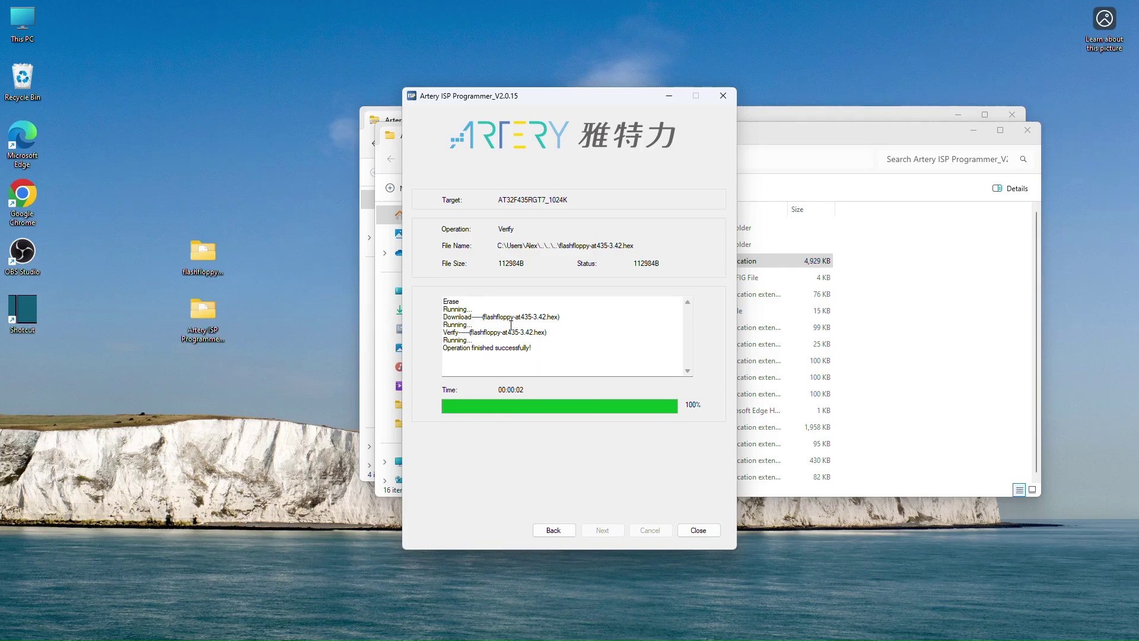
click(705, 531)
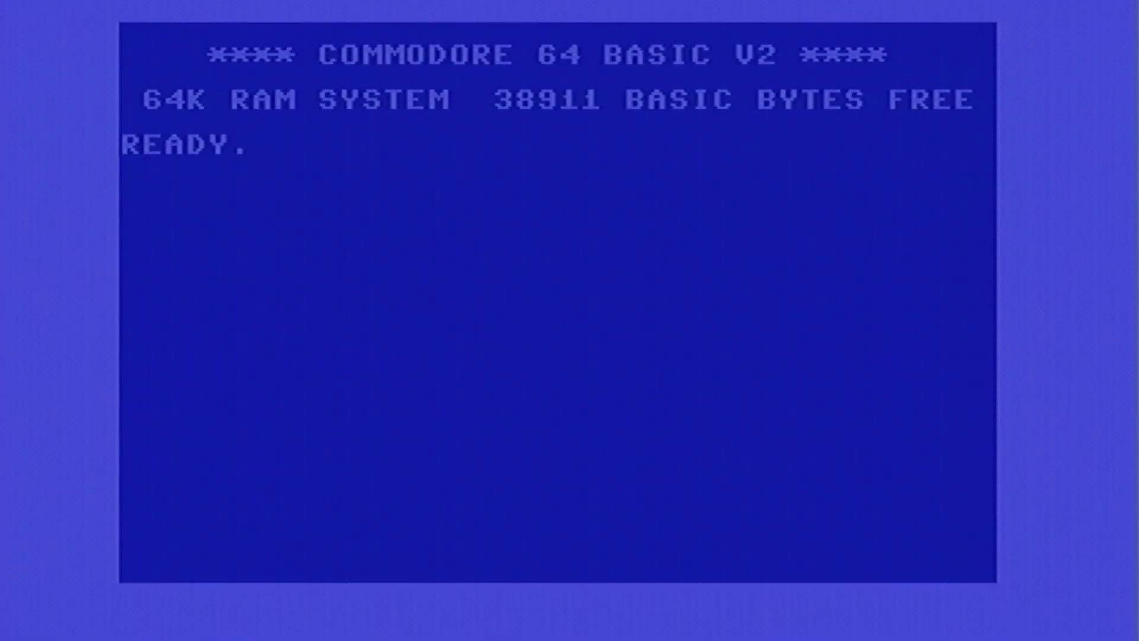
On the Commodore 64, load the disk directory with LOAD"$",8 and display it with LIST.
text(LOAD)
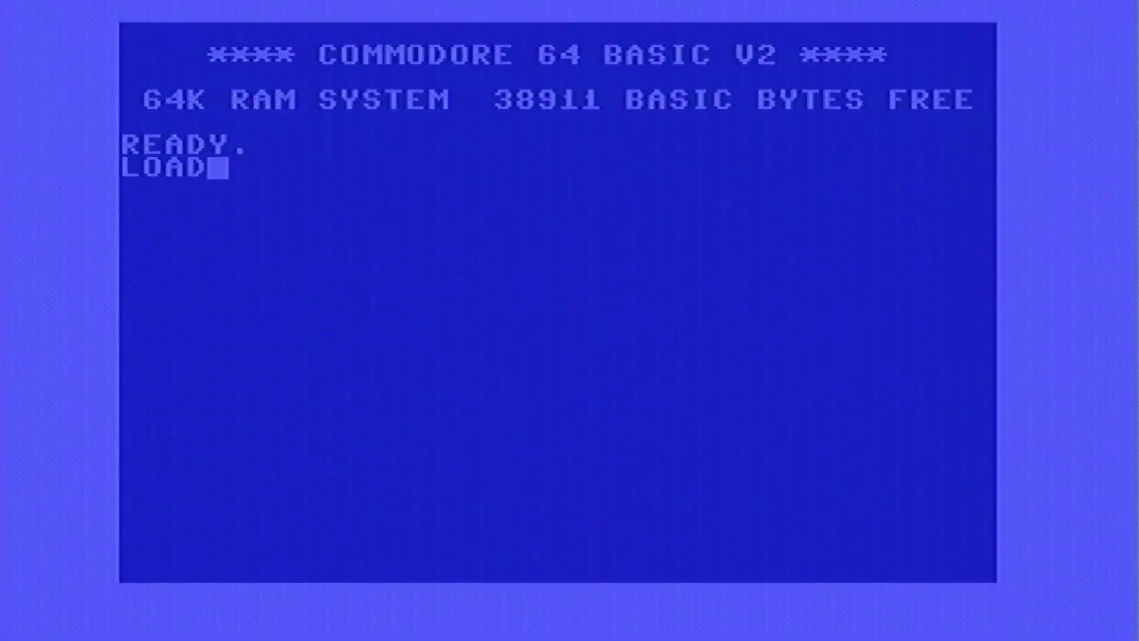
text("$",)
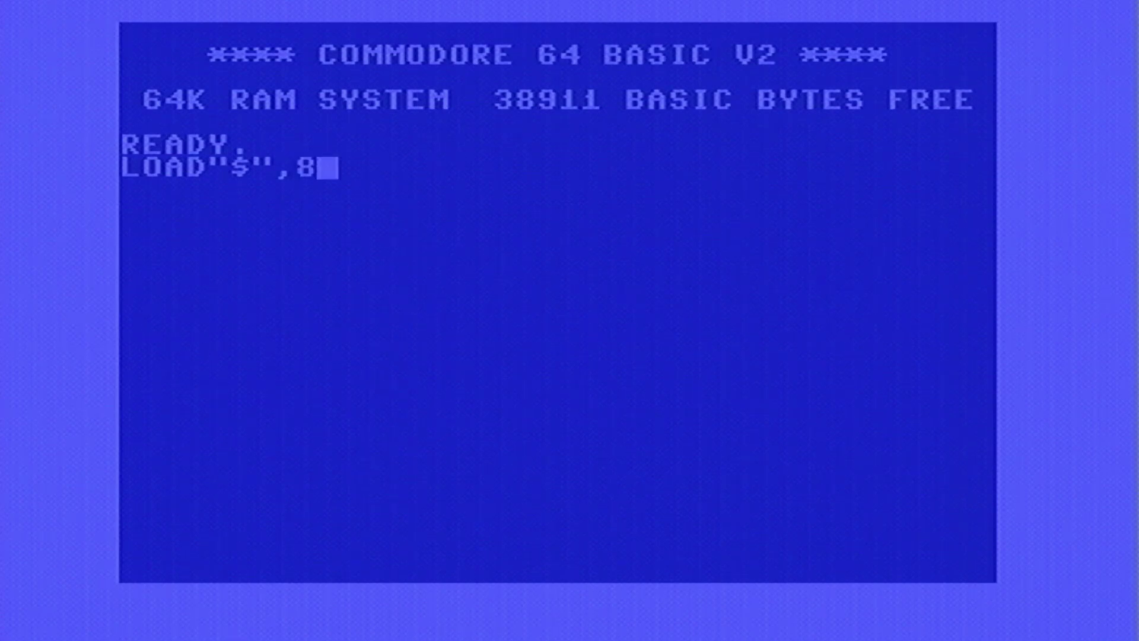
text(8)
key(Return)
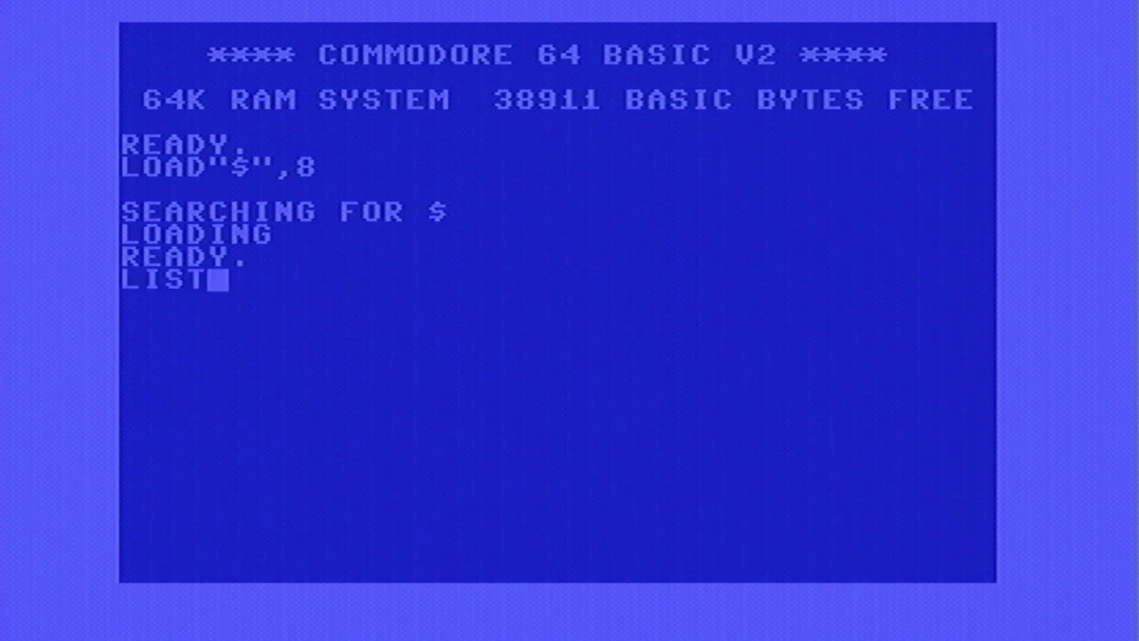
key(Return)
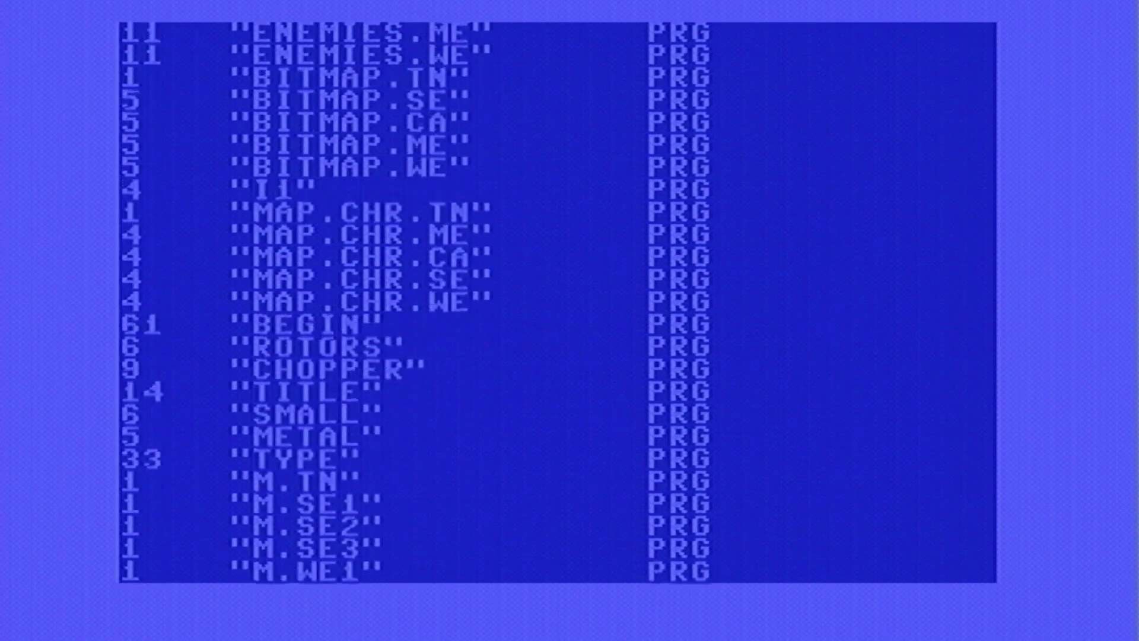